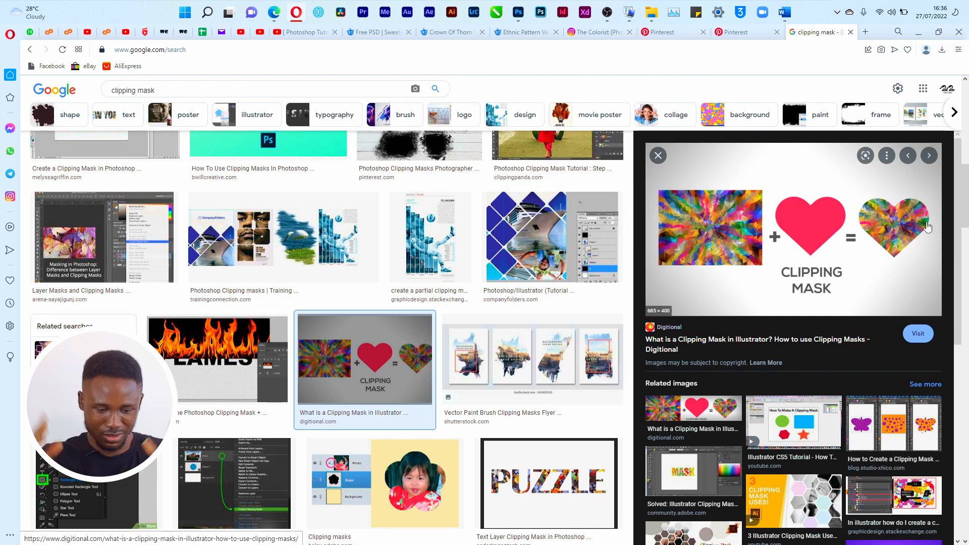
Step: Minimize the Google Images results for 'clipping mask' and bring up Photoshop's home screen
scroll(386, 378, "down", 4)
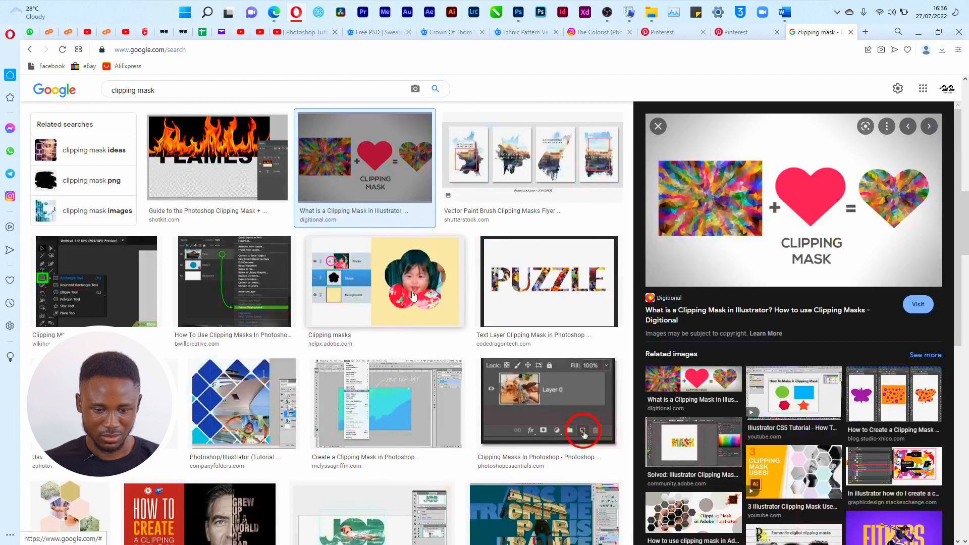
left_click(918, 32)
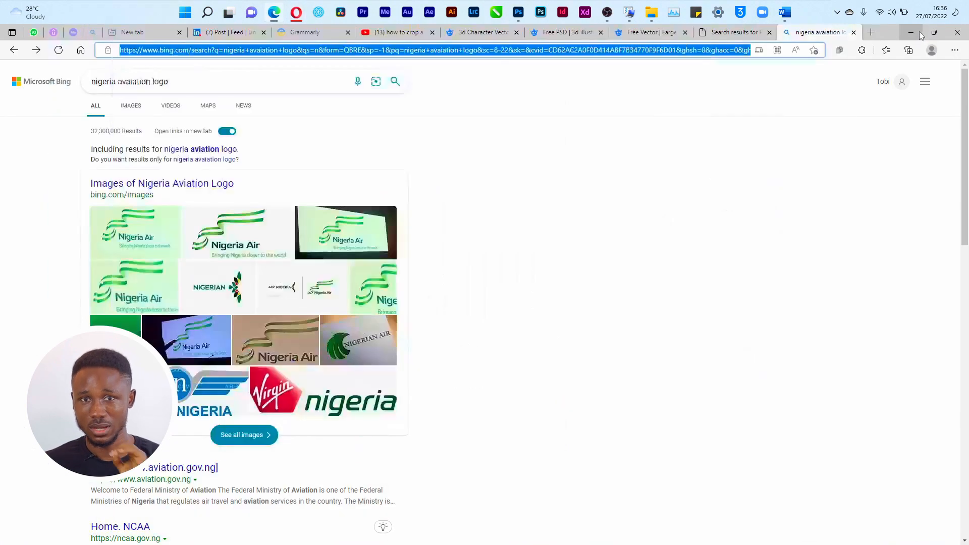
left_click(519, 20)
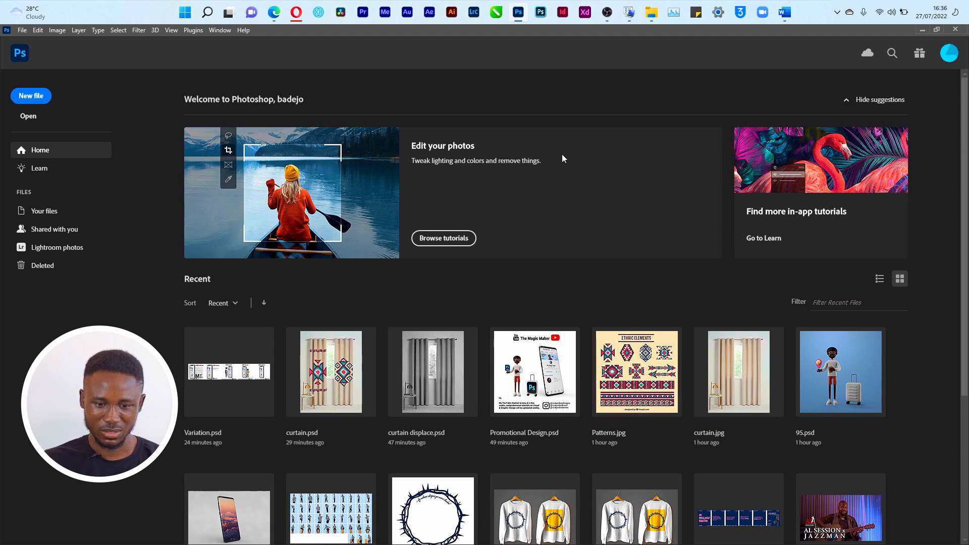
Step: Create a new 2000 × 2000 px document, Untitled-1, with a white Artboard 1
key("ctrl+n")
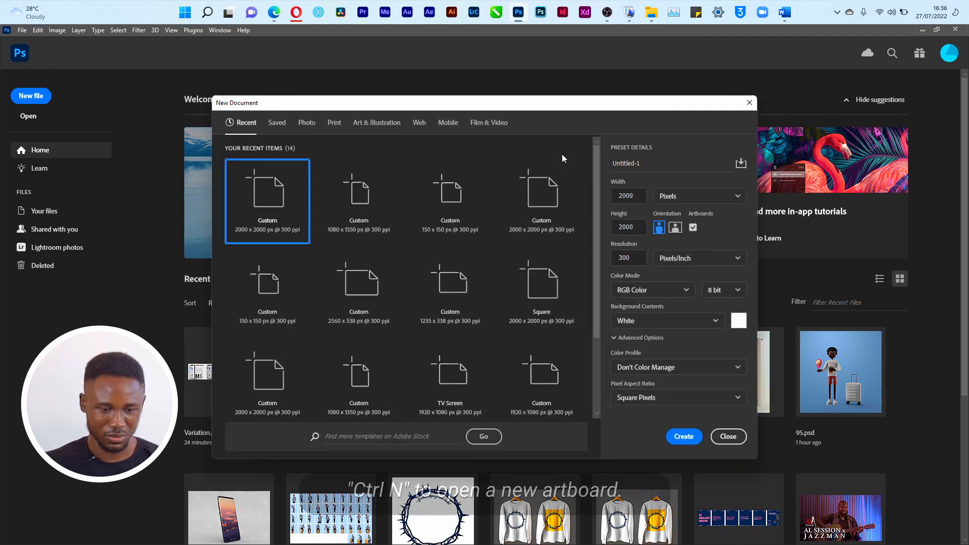
left_click(684, 436)
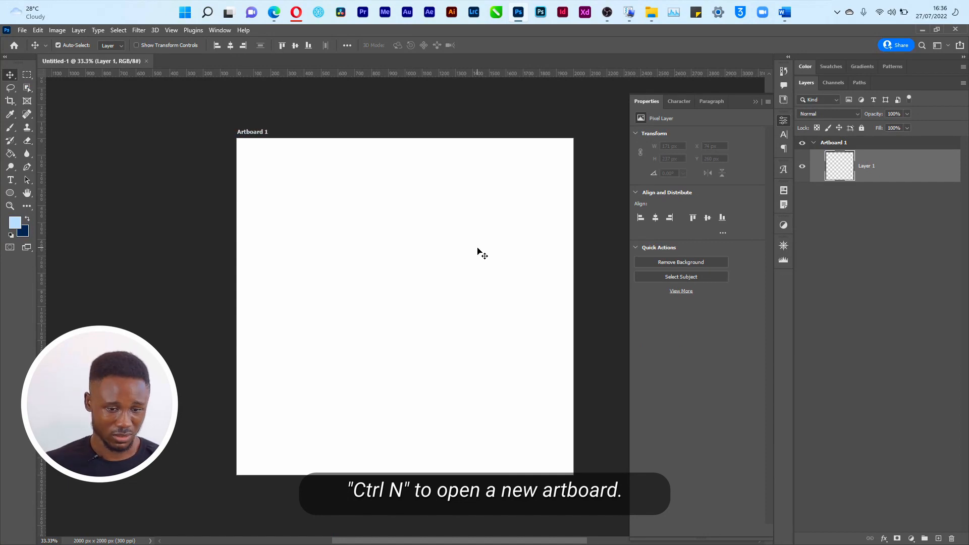
left_click_drag(10, 193, 24, 204)
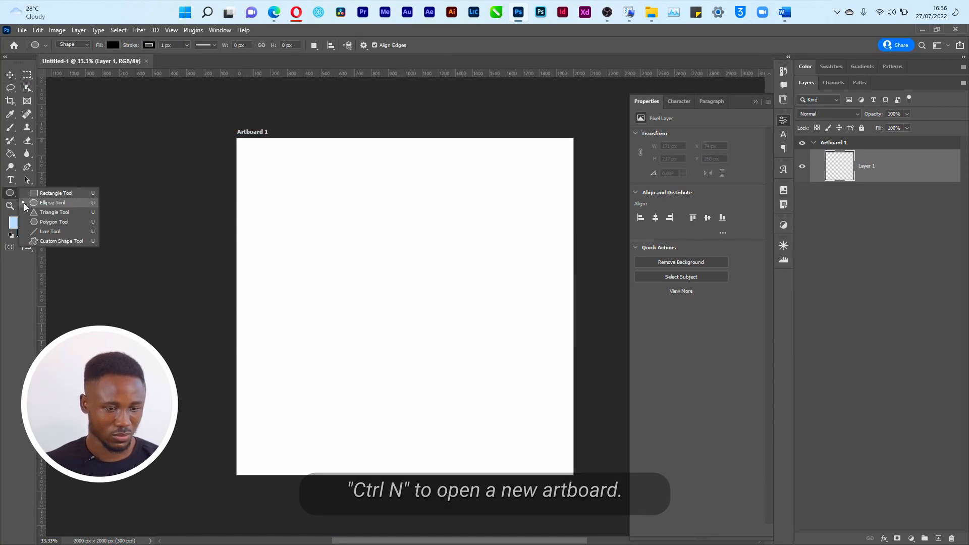
Step: Draw a black rectangle with 177 px rounded corners, resized to about 1108 × 926 px
left_click(63, 194)
left_click_drag(283, 205, 484, 325)
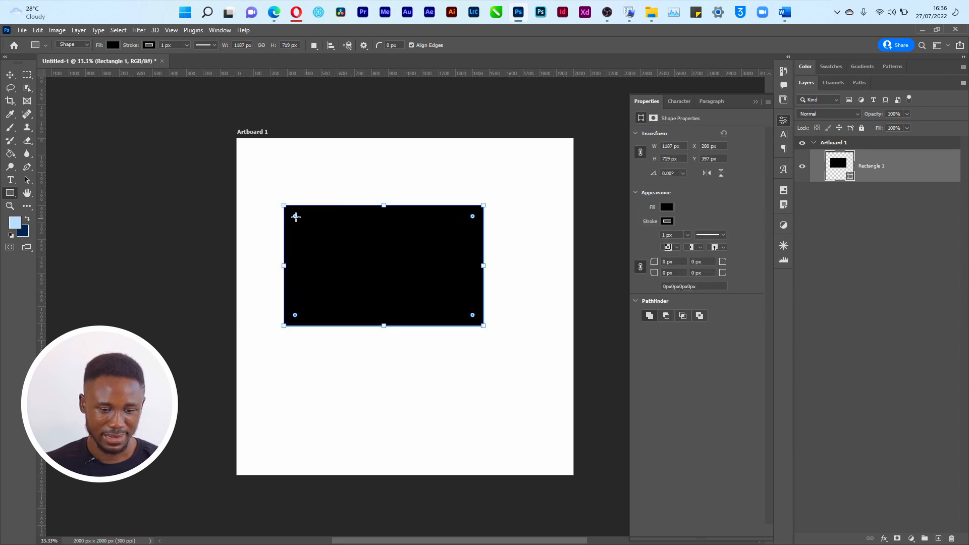
left_click_drag(295, 216, 313, 235)
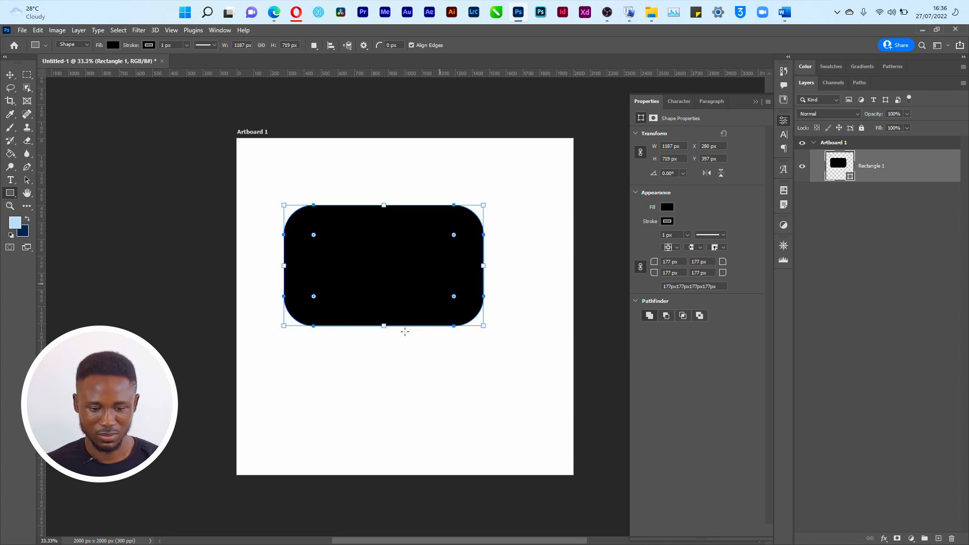
left_click_drag(385, 325, 386, 360)
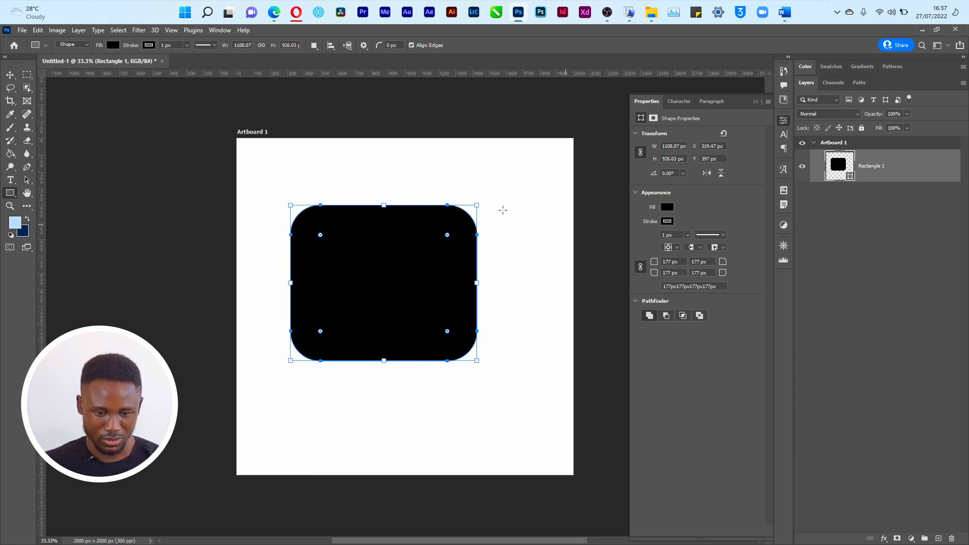
Step: Rotate Rectangle 1 to about -46.78° and shrink it to roughly 291 × 243 px
key("v")
key("ctrl+t")
left_click_drag(520, 198, 410, 187)
left_click_drag(504, 268, 413, 284)
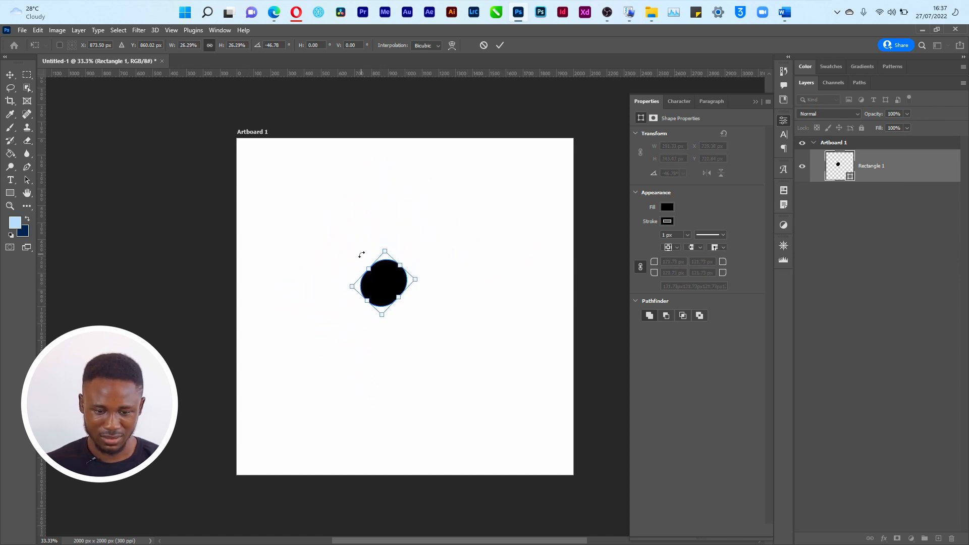
key("Return")
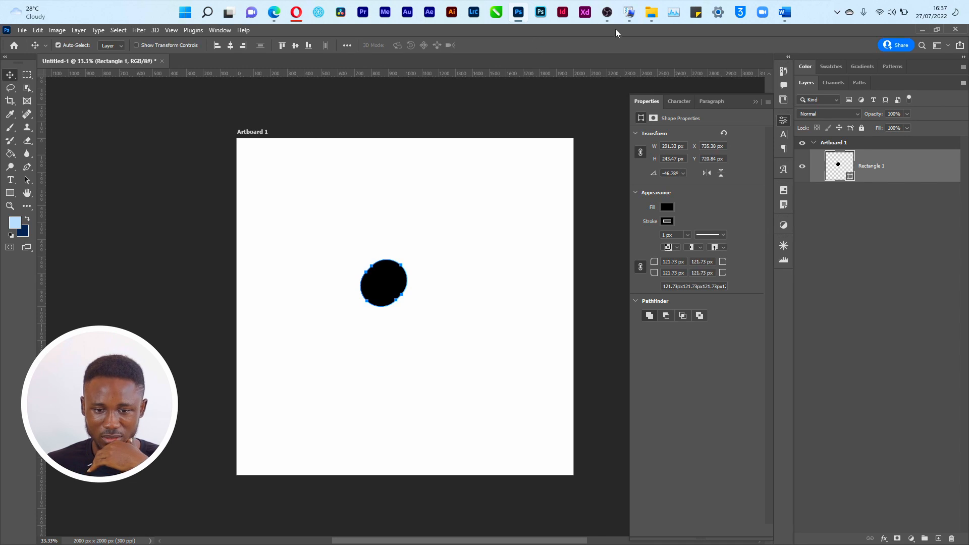
left_click(219, 31)
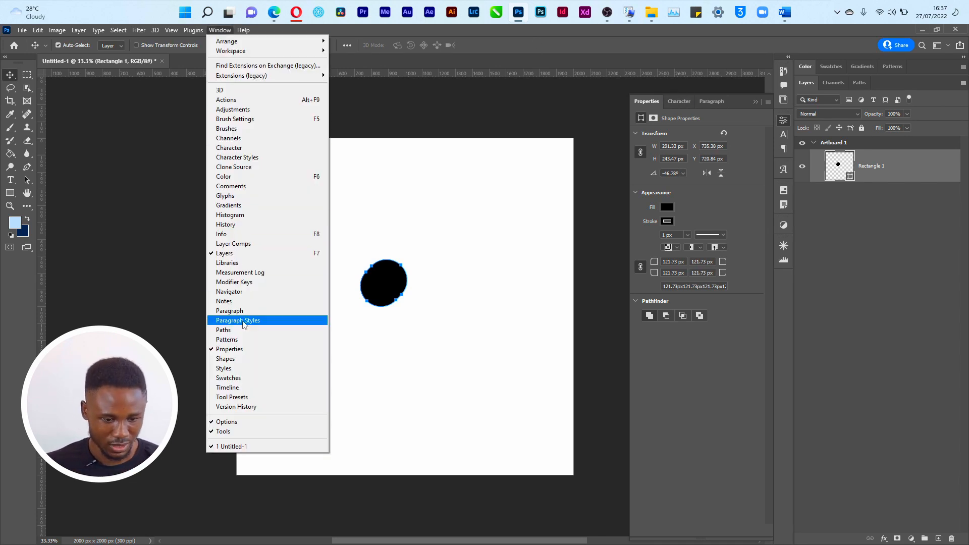
left_click(241, 352)
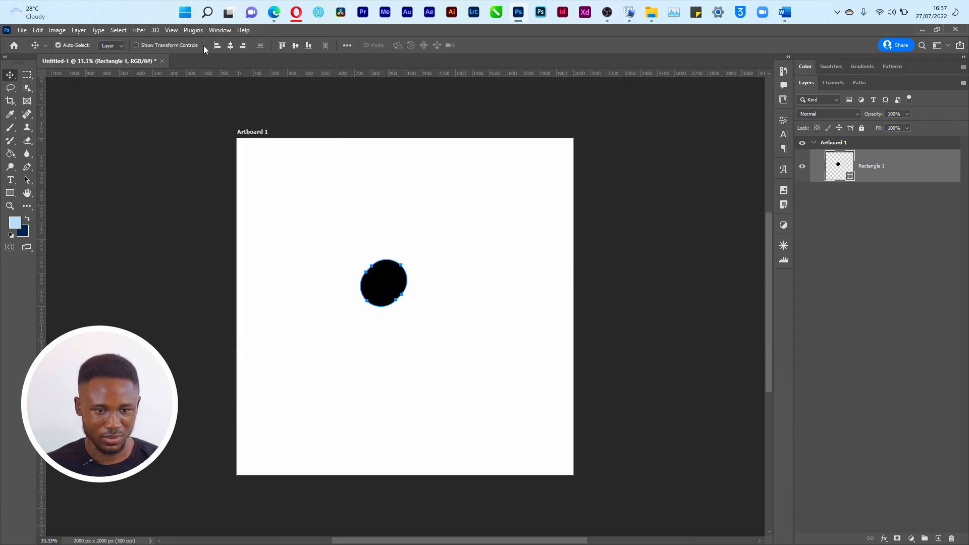
left_click(228, 31)
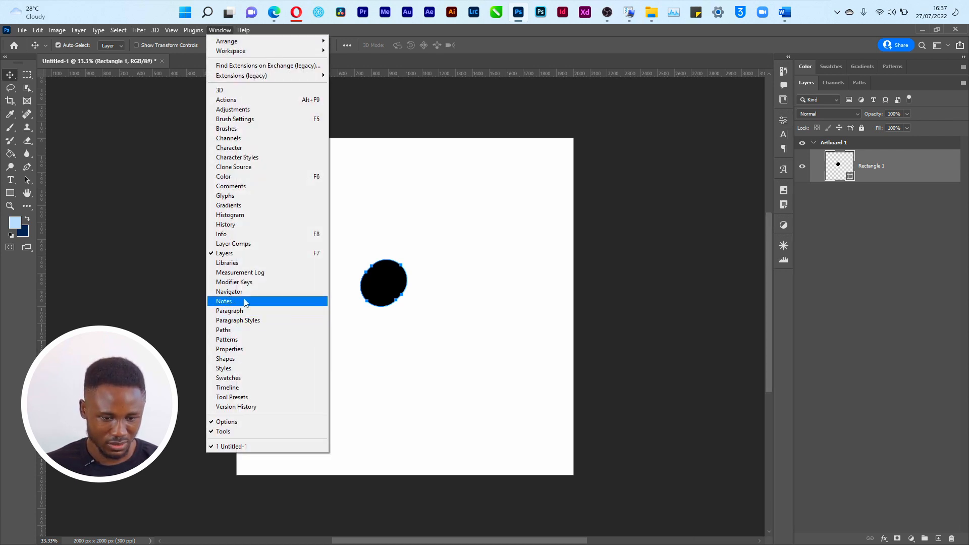
left_click(241, 348)
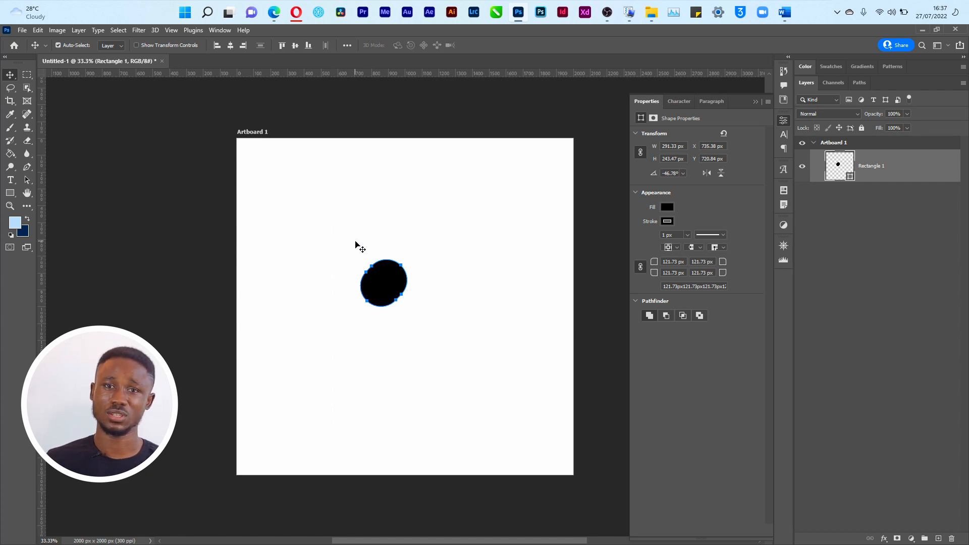
Step: Cycle through the ellipse, triangle and polygon shape tools, then reselect the black rounded shape
left_click(14, 198)
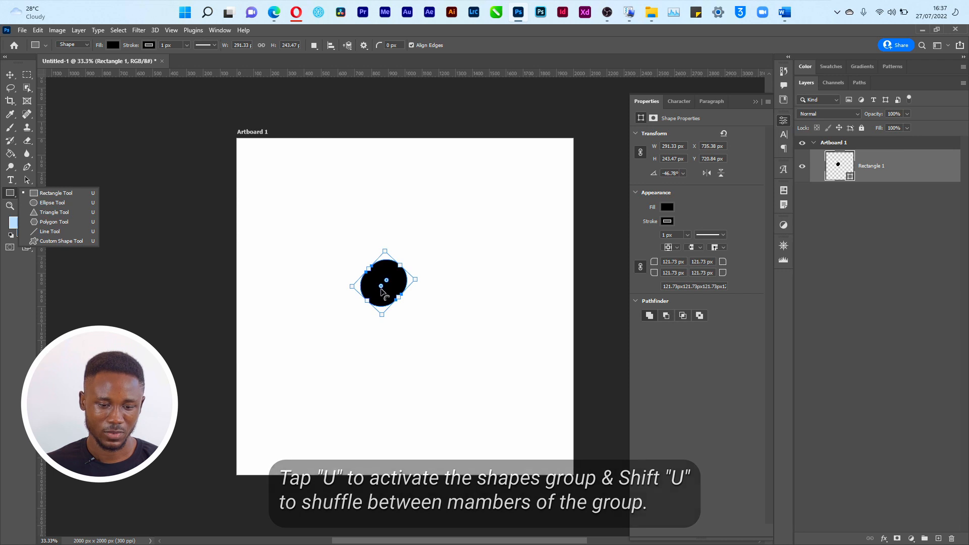
left_click(402, 325)
left_click(402, 329)
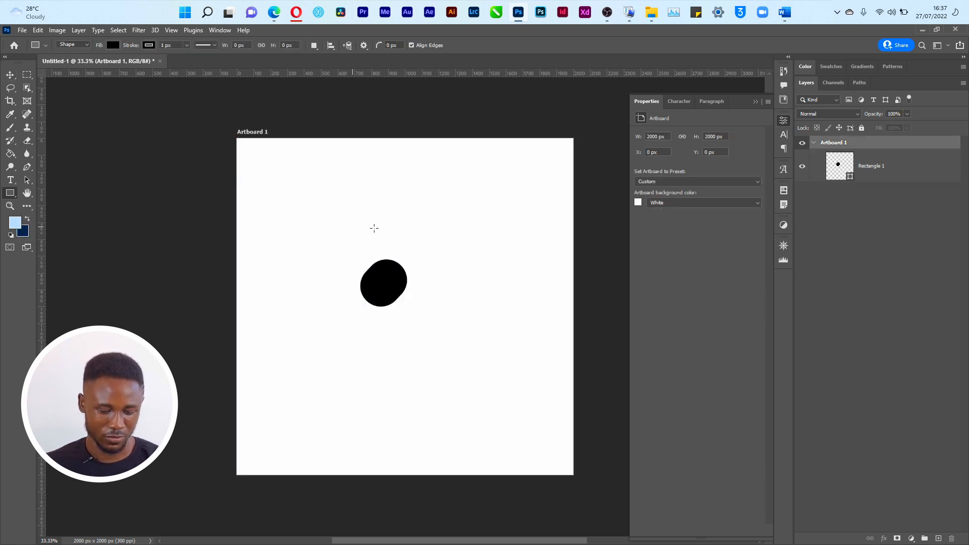
key("shift+u")
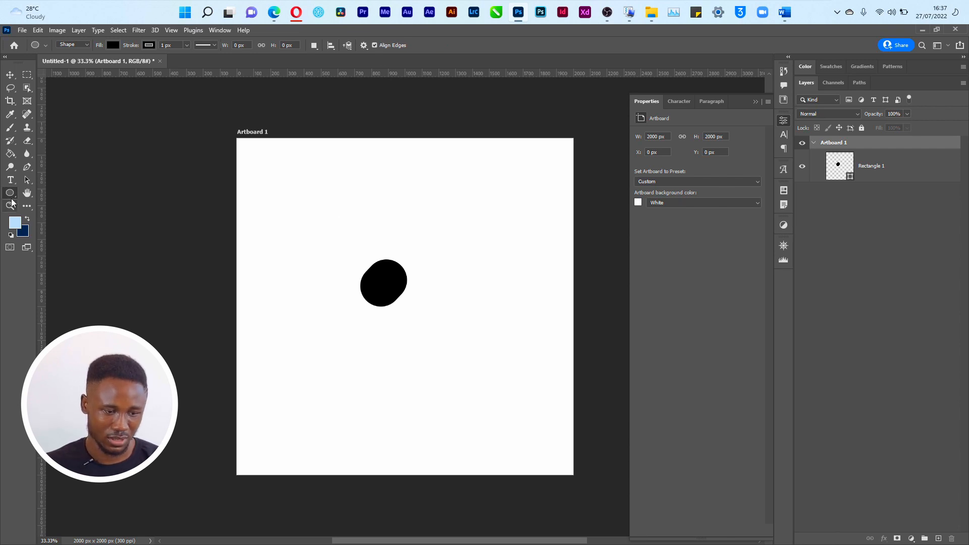
key("shift+u")
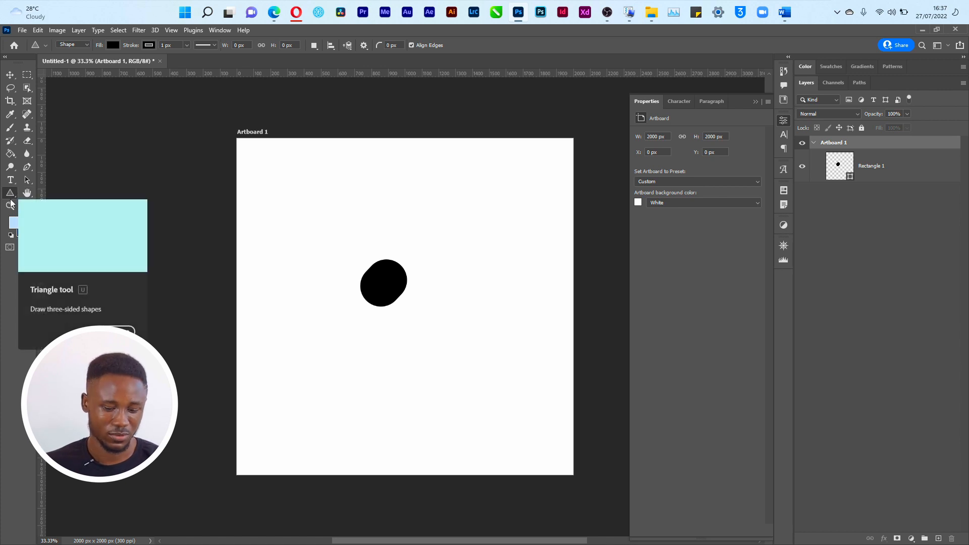
key("shift+u")
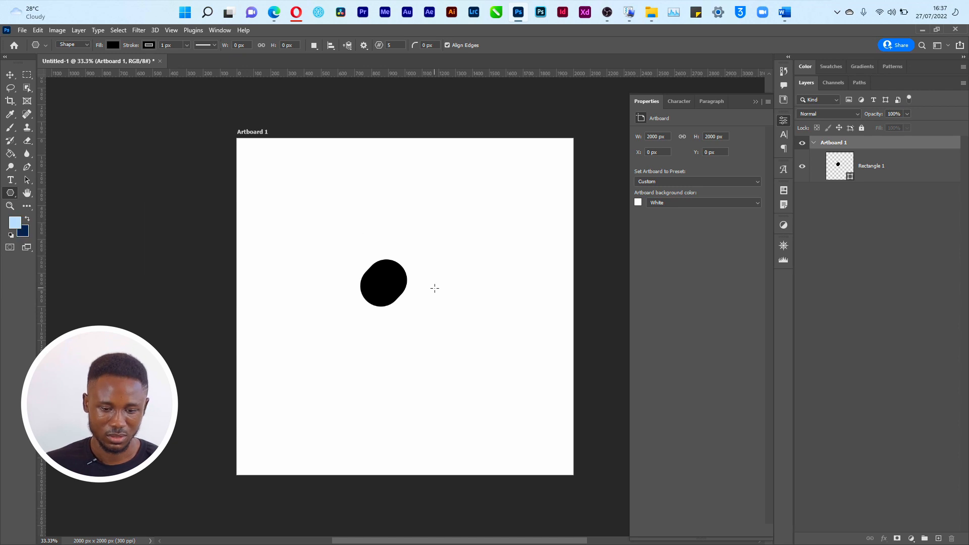
left_click(388, 281, "ctrl")
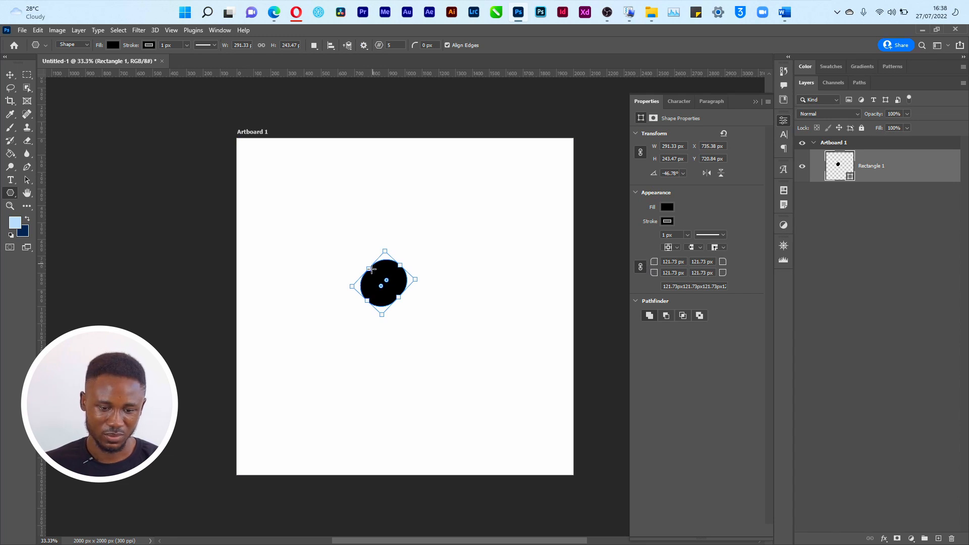
Step: Try the Ellipse tool's size settings, cancel them, and return to the Rectangle tool
right_click(11, 194)
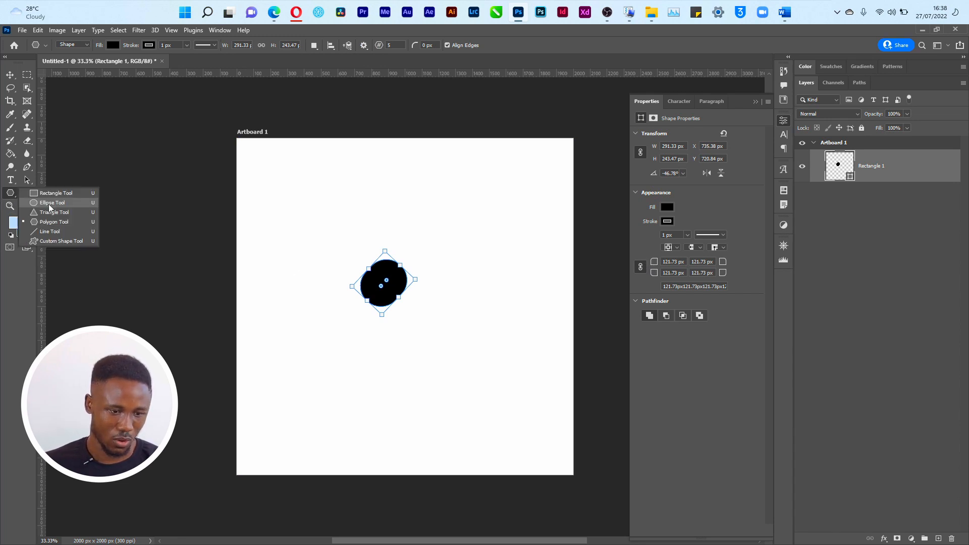
left_click(52, 202)
left_click(62, 190)
left_click(522, 219)
right_click(10, 196)
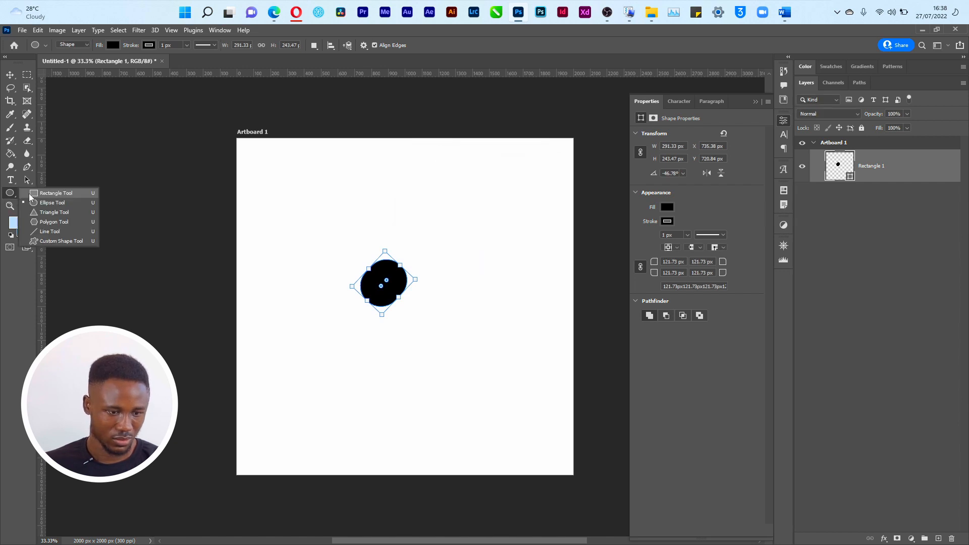
left_click(65, 194)
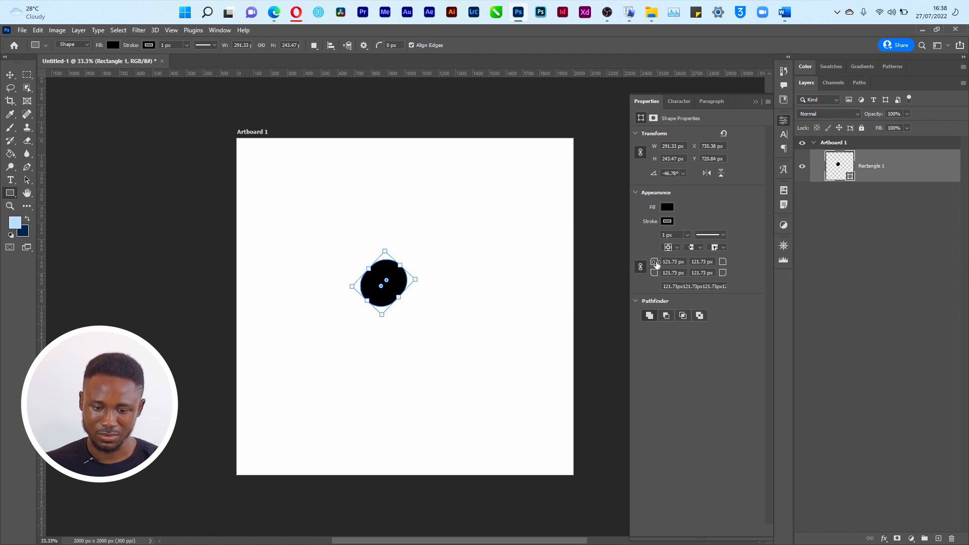
Step: Raise the first corner radius to 128.73 px and drag copies of the square along the diagonal
left_click_drag(656, 263, 627, 280)
key("v")
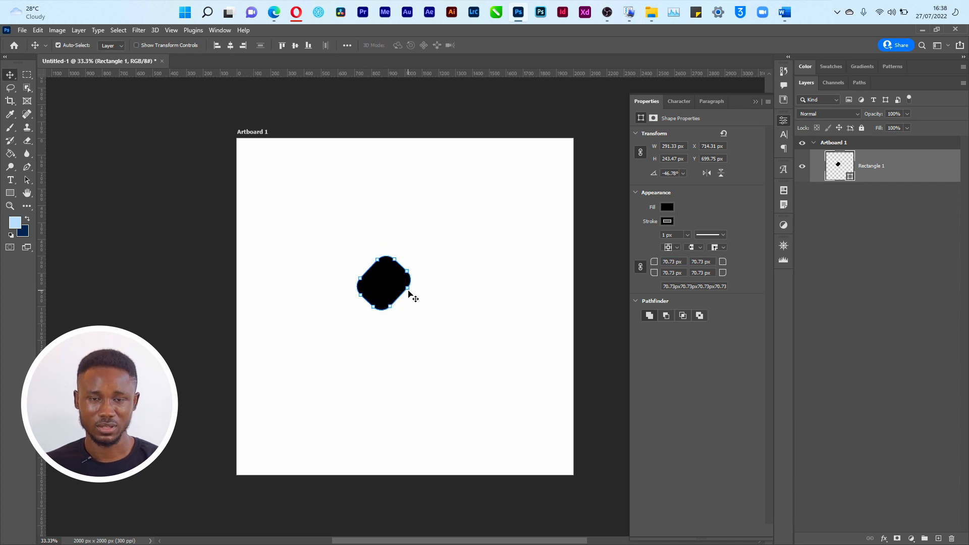
left_click_drag(375, 272, 501, 380)
Step: Nudge the third and fifth squares into even diagonal spacing, with the grid turned on
left_click(339, 225, "ctrl")
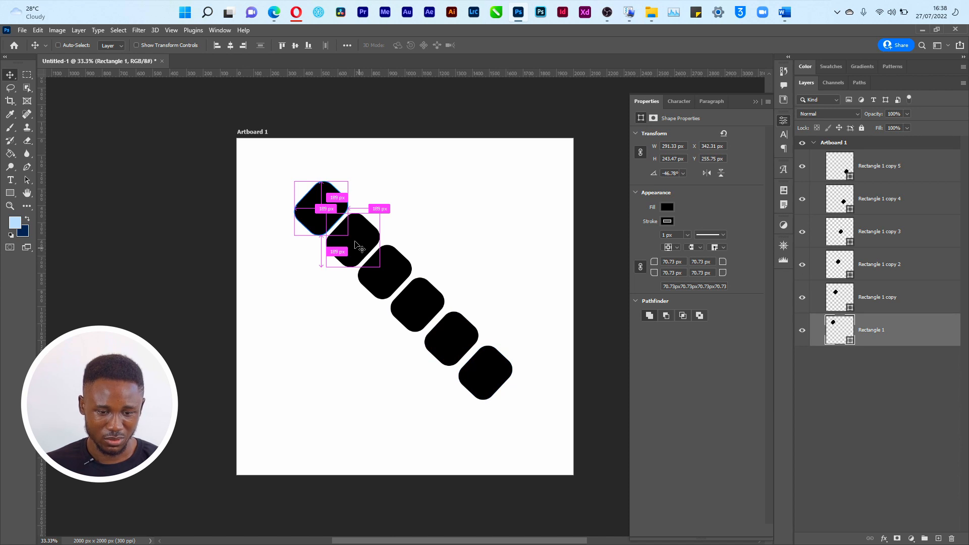
left_click(353, 247, "ctrl")
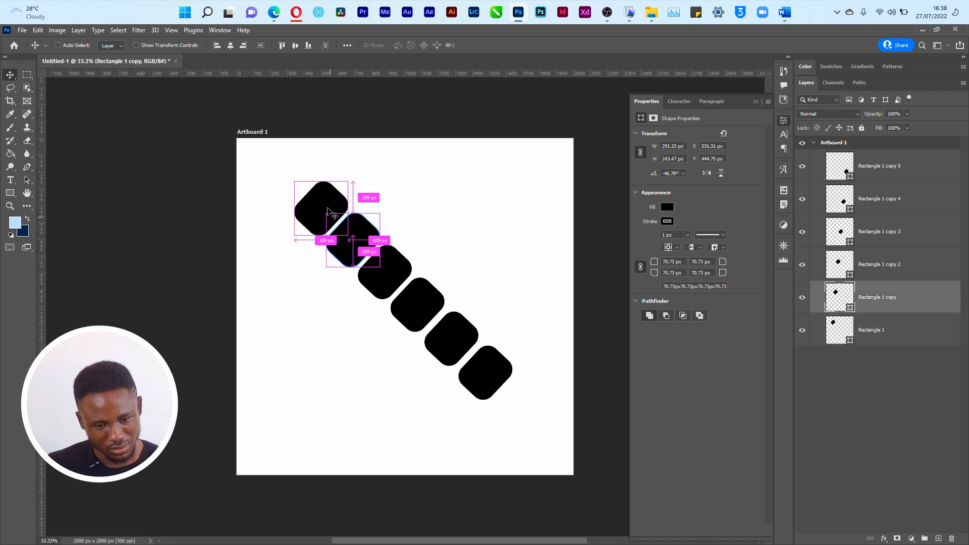
left_click(371, 275, "ctrl")
left_click_drag(371, 275, 370, 280)
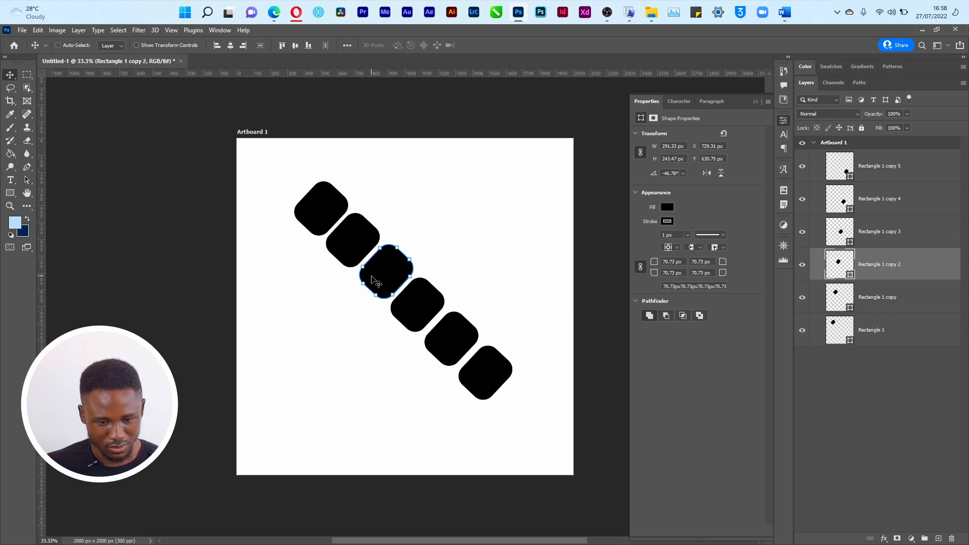
left_click(424, 317, "ctrl")
left_click_drag(452, 343, 454, 347)
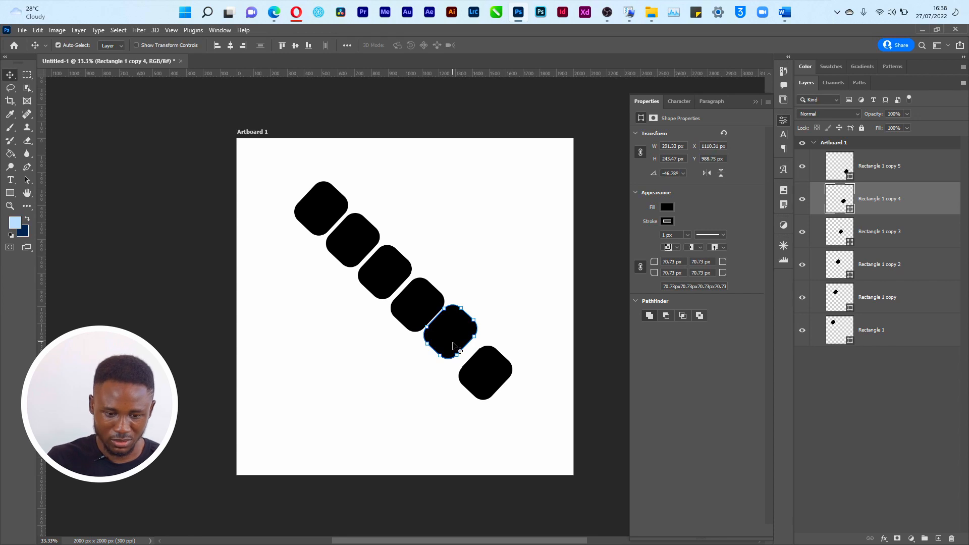
key("ctrl+apostrophe")
left_click(443, 329)
key("Down")
key("Down")
key("Down")
key("Down")
key("Down")
key("Down")
key("Down")
key("Down")
key("Down")
key("Down")
key("Down")
key("Down")
key("Down")
key("Down")
key("Down")
key("Down")
key("Down")
key("Down")
key("Down")
key("Down")
key("Down")
key("Down")
key("Down")
key("Down")
key("Down")
key("Down")
key("Down")
key("Down")
key("Down")
key("Down")
key("Down")
key("Down")
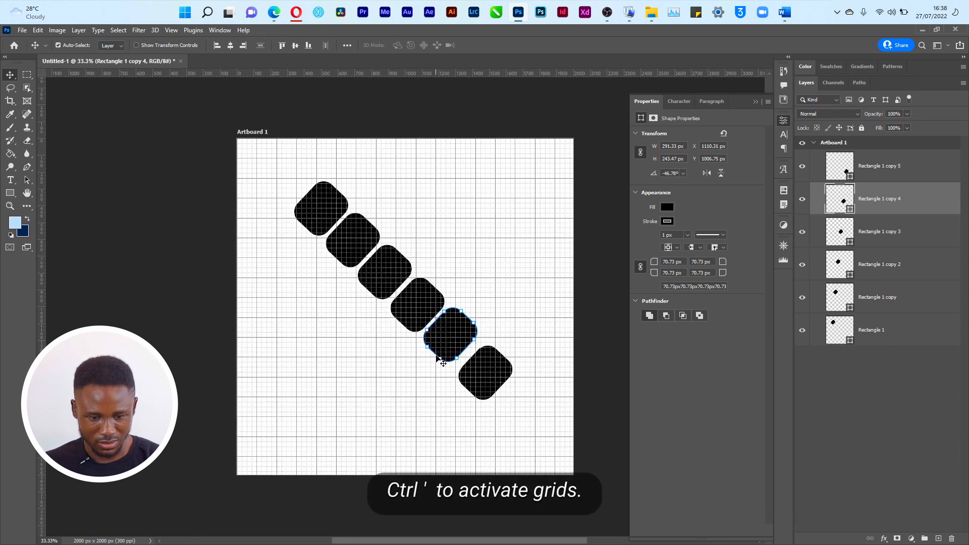
Step: Nudge the sixth square, then duplicate all six squares into a group named X1
left_click_drag(491, 379, 491, 376)
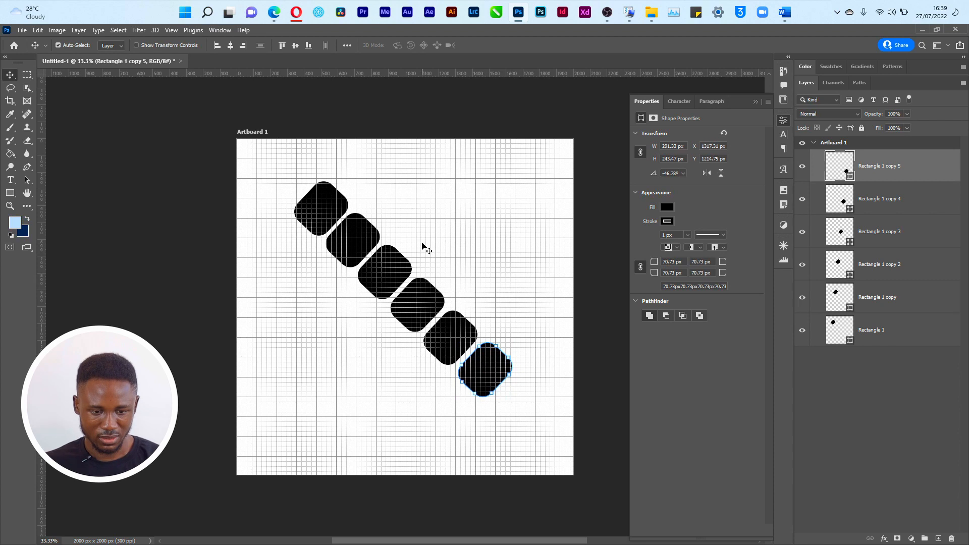
left_click_drag(319, 164, 505, 424)
key("ctrl+j")
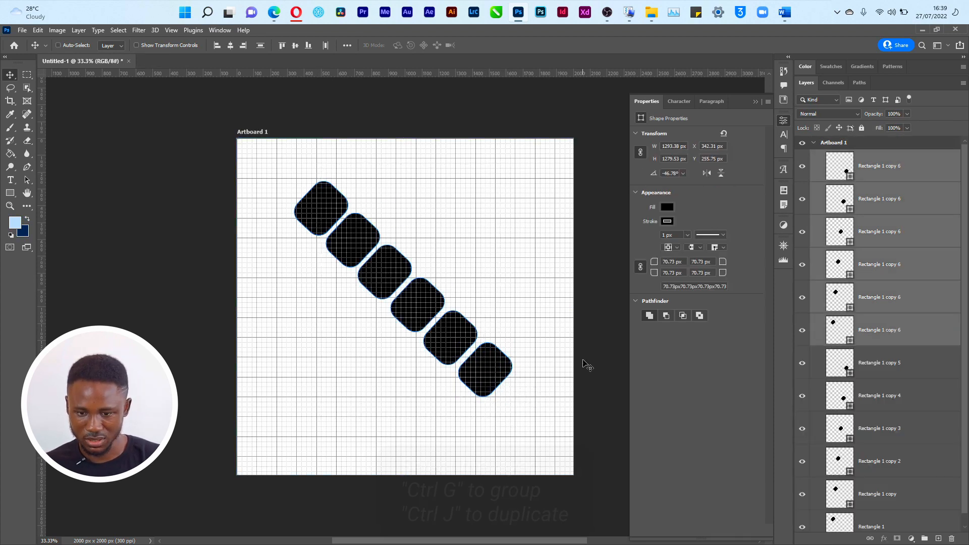
key("ctrl+g")
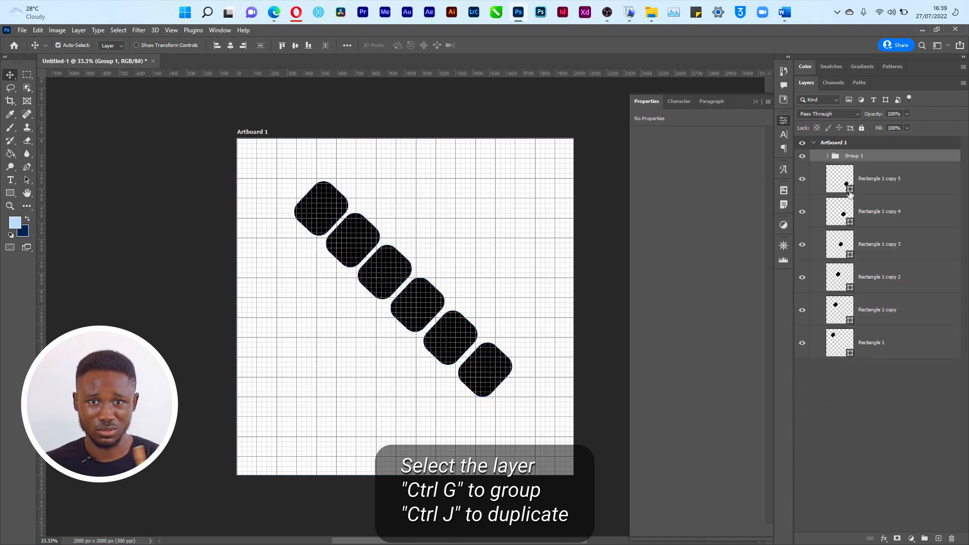
double_click(854, 157)
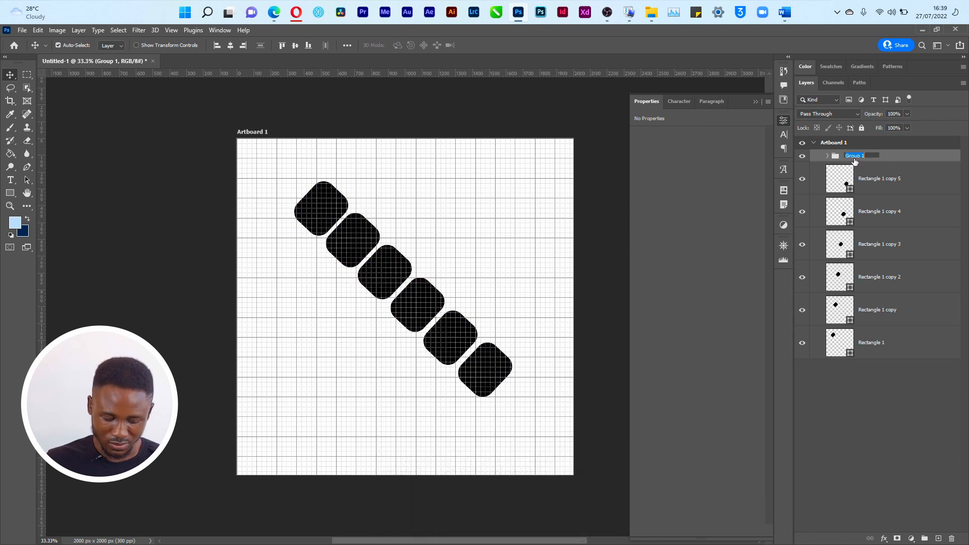
key("Return")
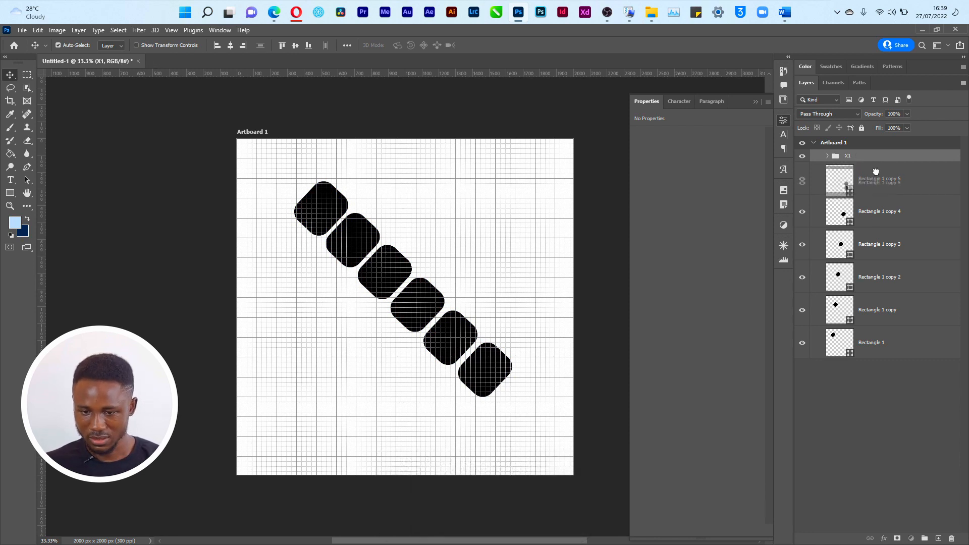
Step: Group the original six square layers as X2, then select X1 for Free Transform
left_click(879, 187)
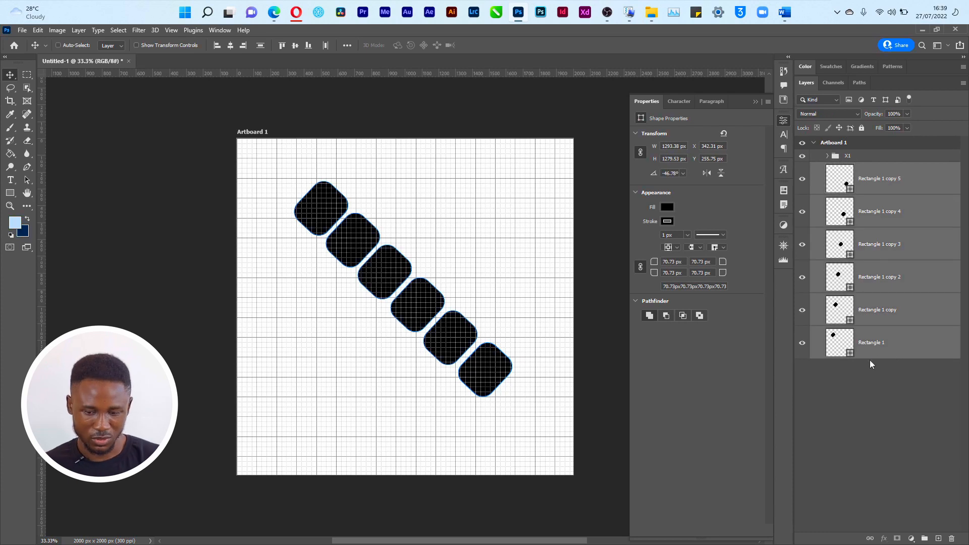
key("ctrl+g")
type("X")
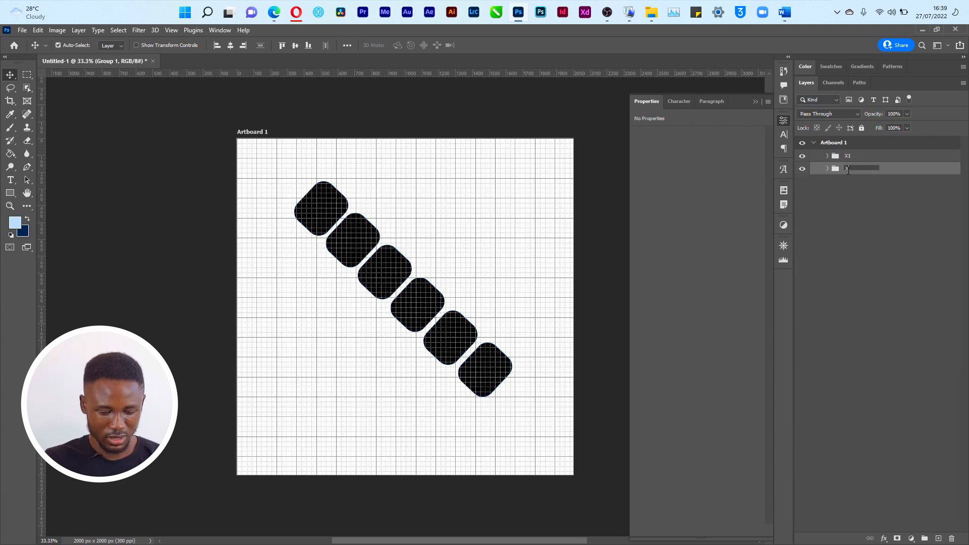
type("2")
key("Return")
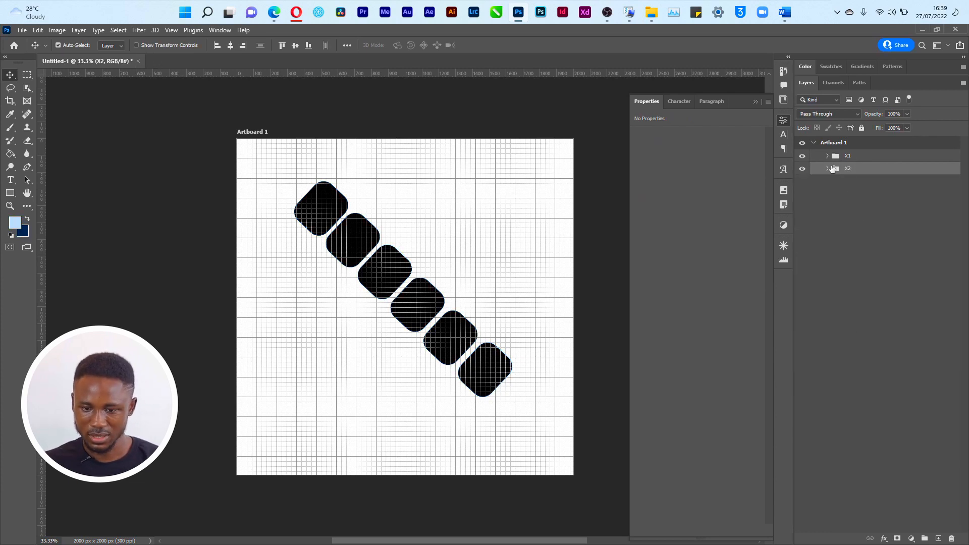
left_click(836, 159)
key("ctrl+t")
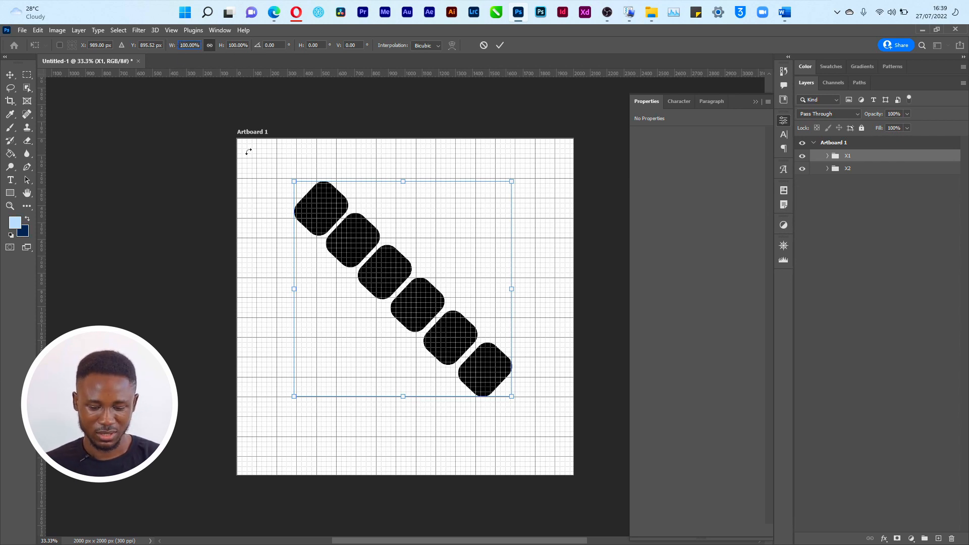
Step: Mirror X1 horizontally at -100% width, toggling the grid, and undo a trial flip of X2
type("-")
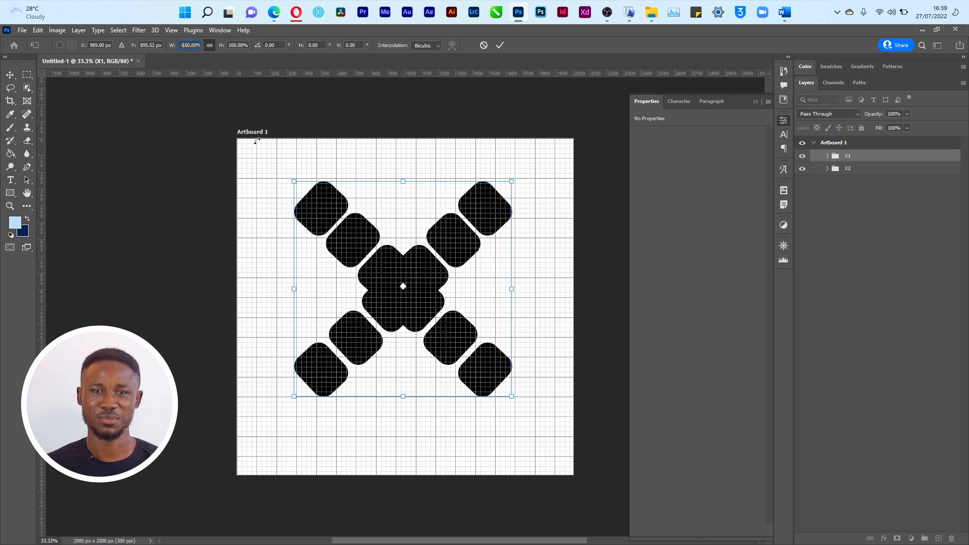
key("Return")
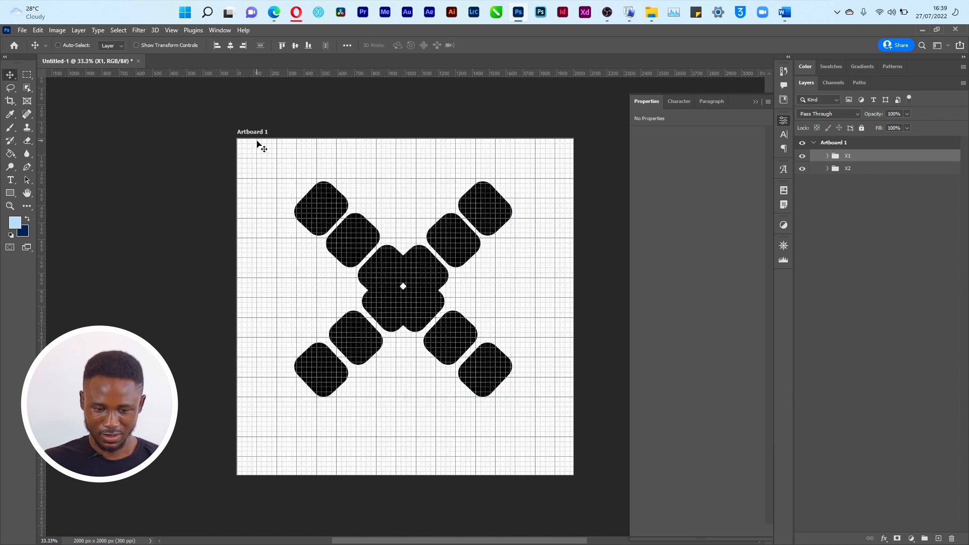
key("ctrl+apostrophe")
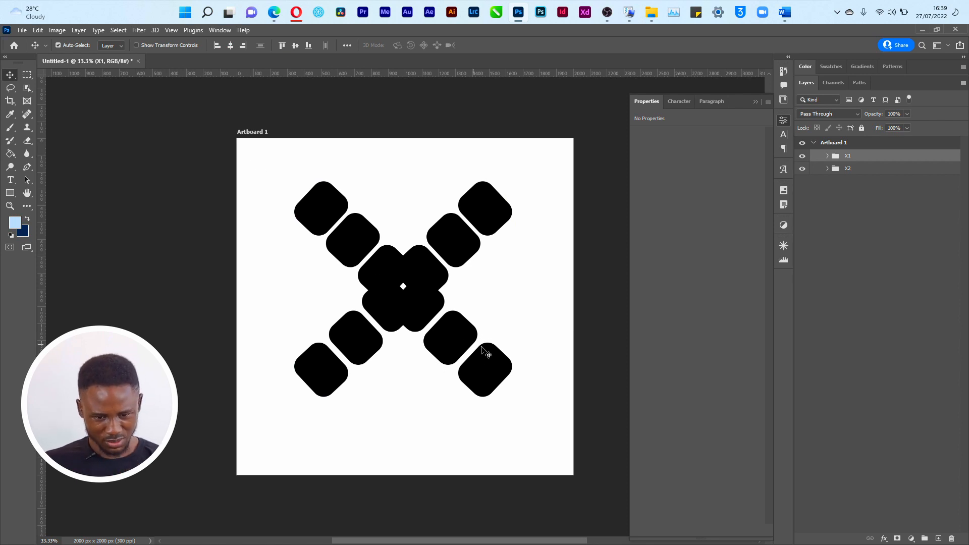
key("ctrl")
key("ctrl+apostrophe")
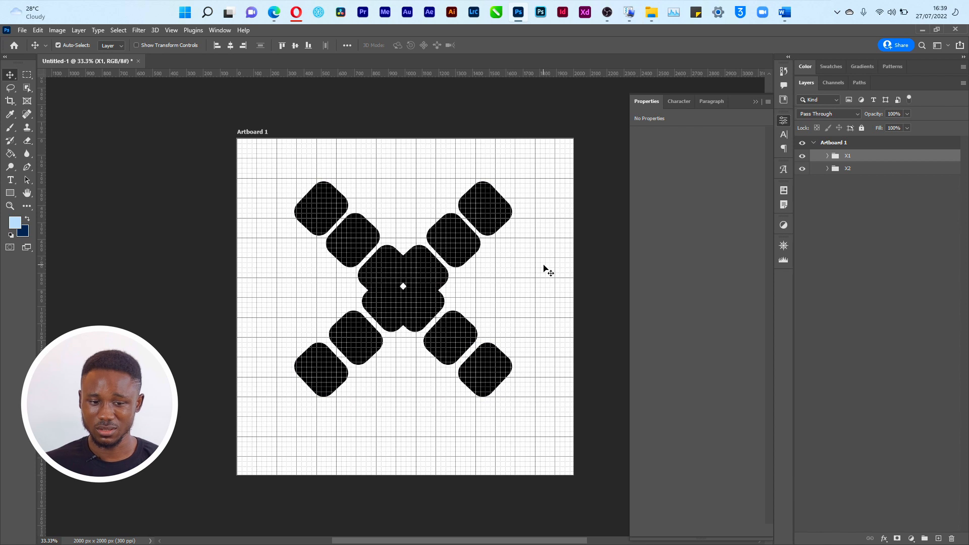
key("ctrl+apostrophe")
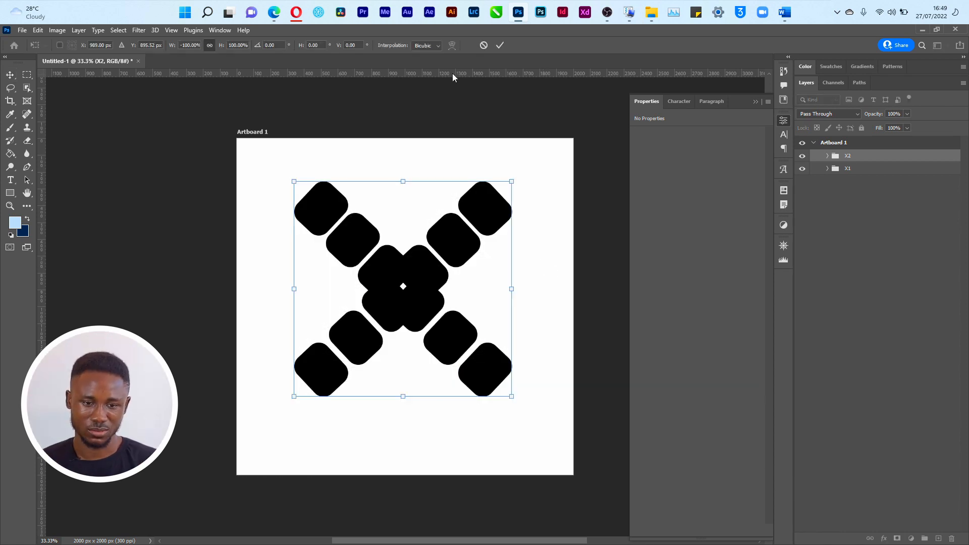
left_click(500, 46)
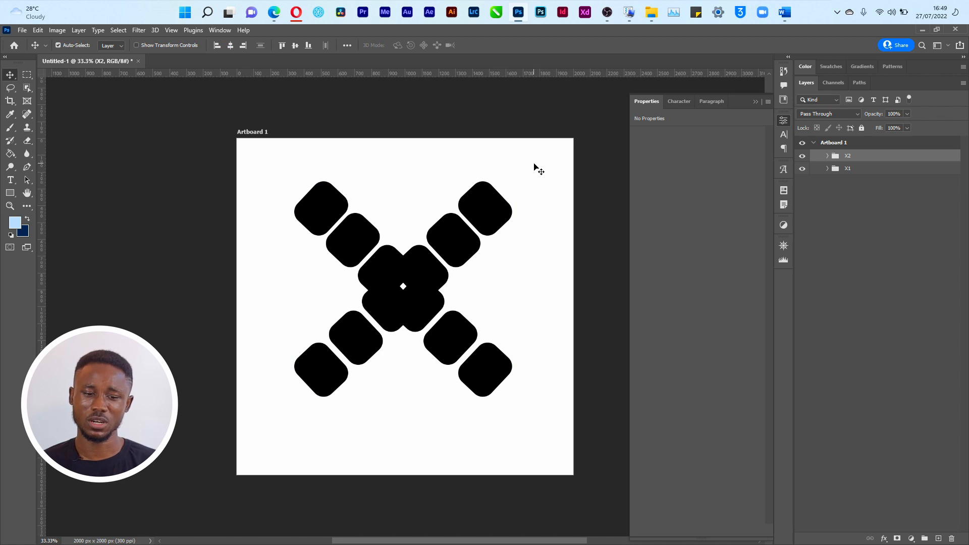
key("ctrl+z")
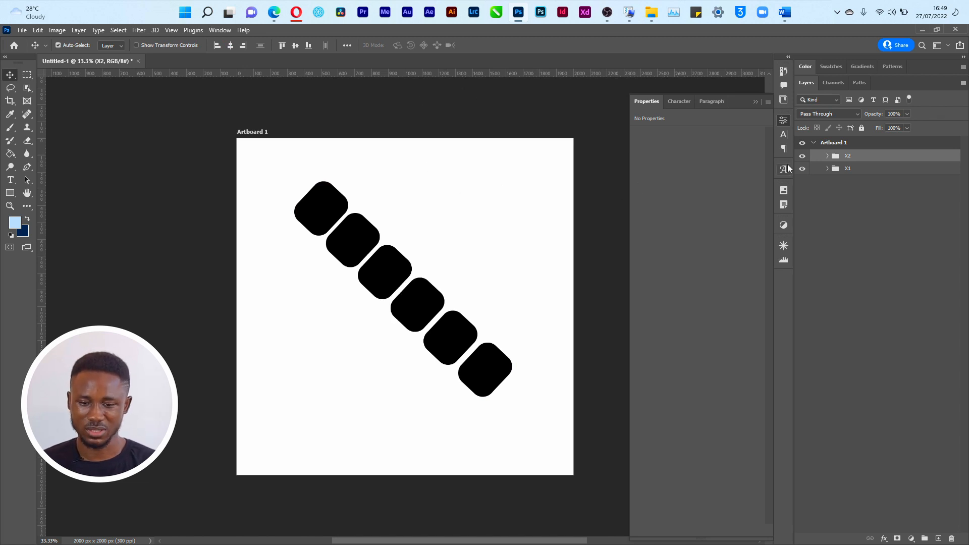
Step: Shift the X2 group down and left into a second diagonal row parallel to X1
left_click(802, 157)
left_click(802, 156)
left_click(802, 156)
left_click(802, 157)
key("ctrl+t")
left_click_drag(435, 258, 389, 325)
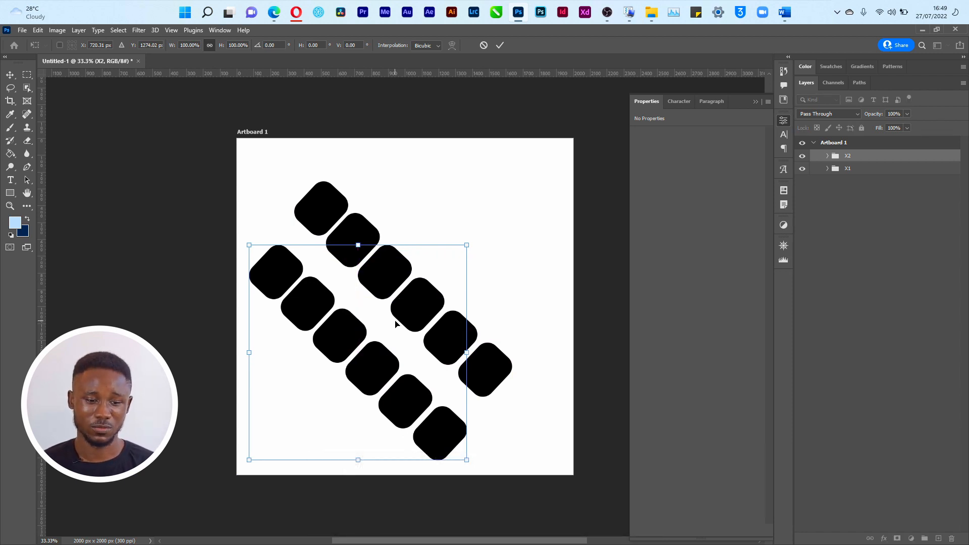
mouse_move(386, 342)
left_mouse_down()
mouse_move(375, 345)
mouse_move(383, 347)
left_mouse_up()
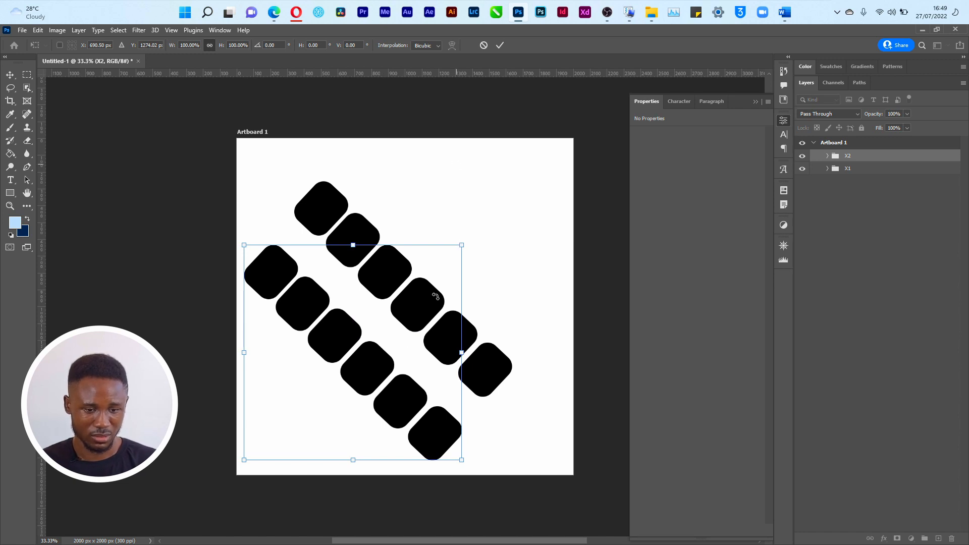
left_click(503, 46)
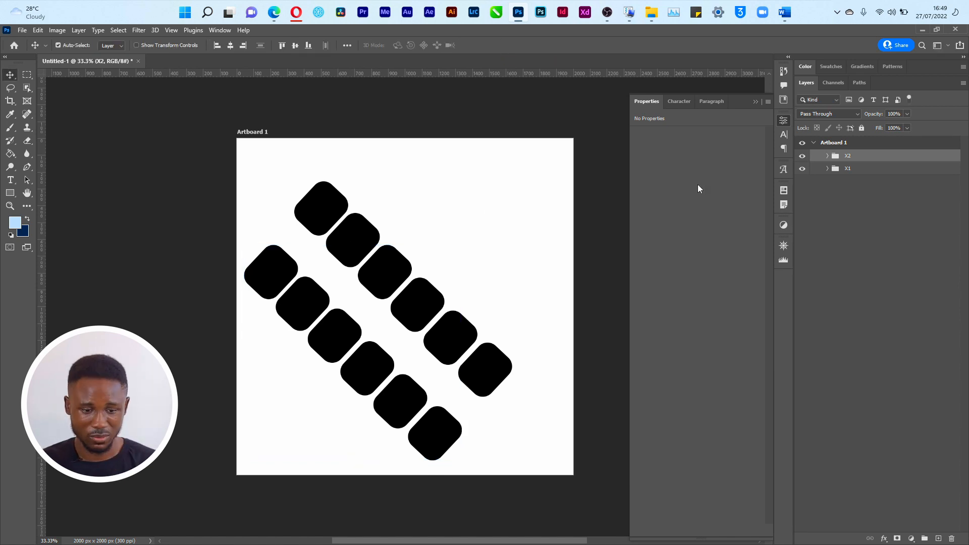
left_click(886, 167, "ctrl")
key("ctrl+t")
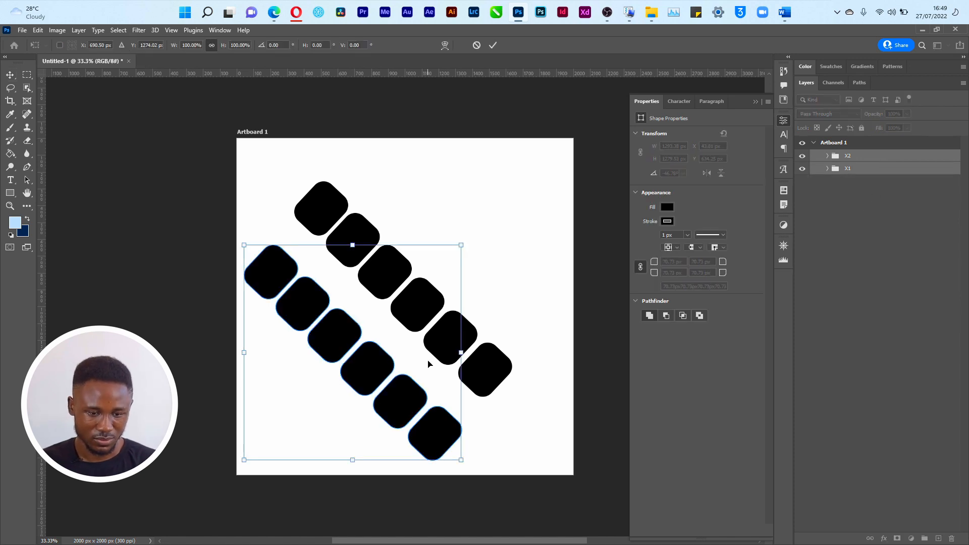
left_click(476, 45)
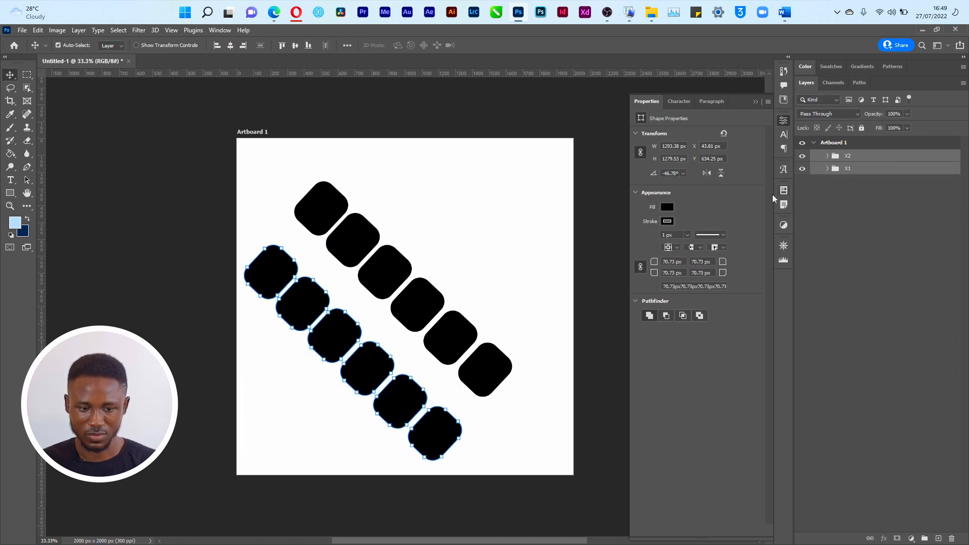
left_click(861, 250)
left_click(872, 166)
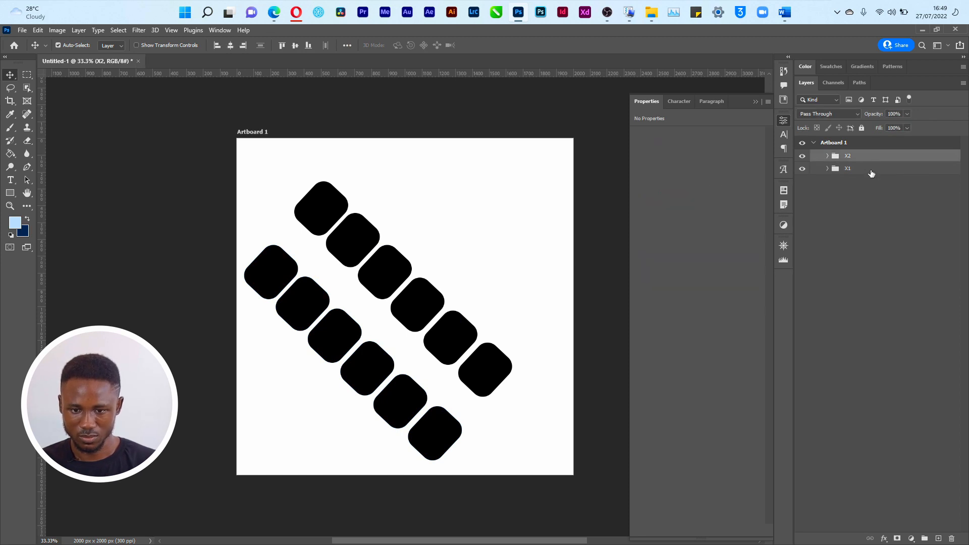
left_click(872, 168, "shift")
key("ctrl+t")
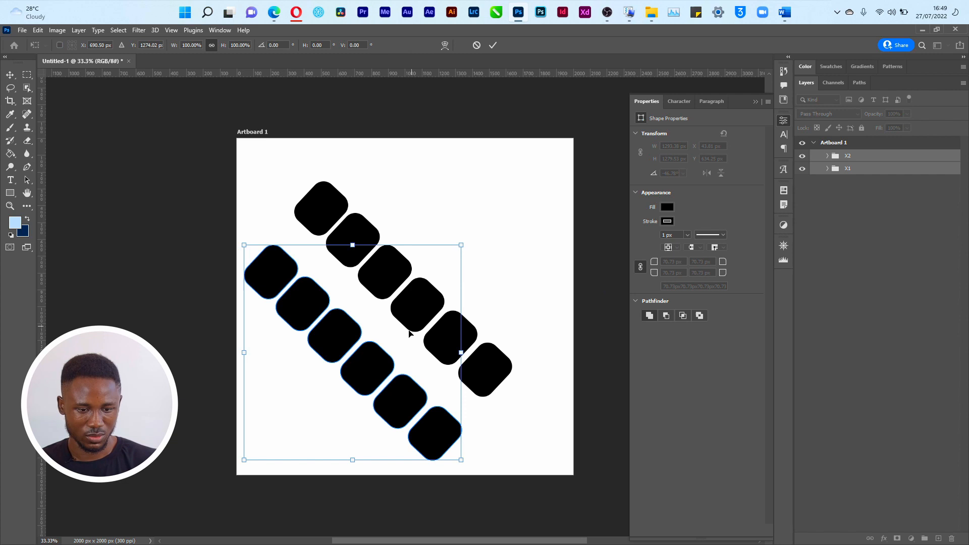
left_click_drag(405, 337, 429, 295)
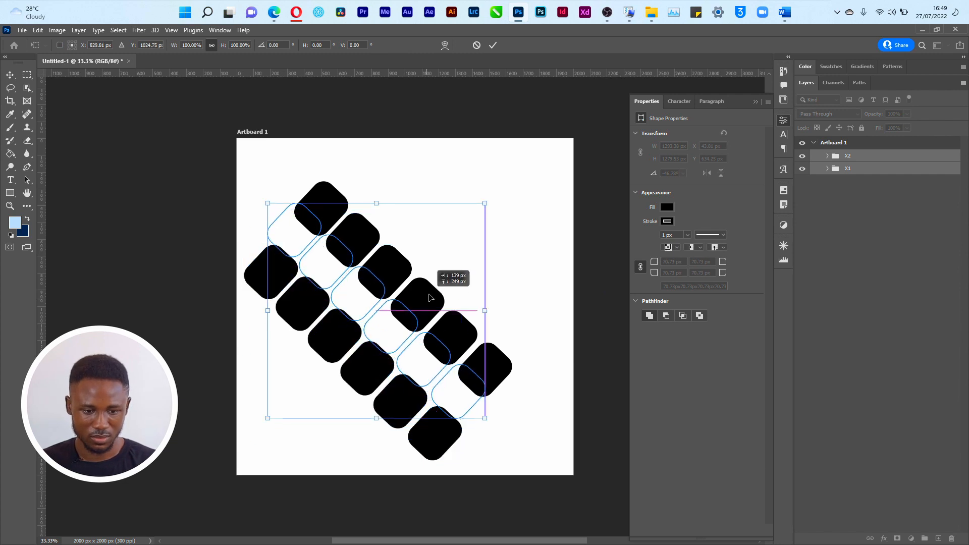
left_click(478, 47)
left_click(385, 272)
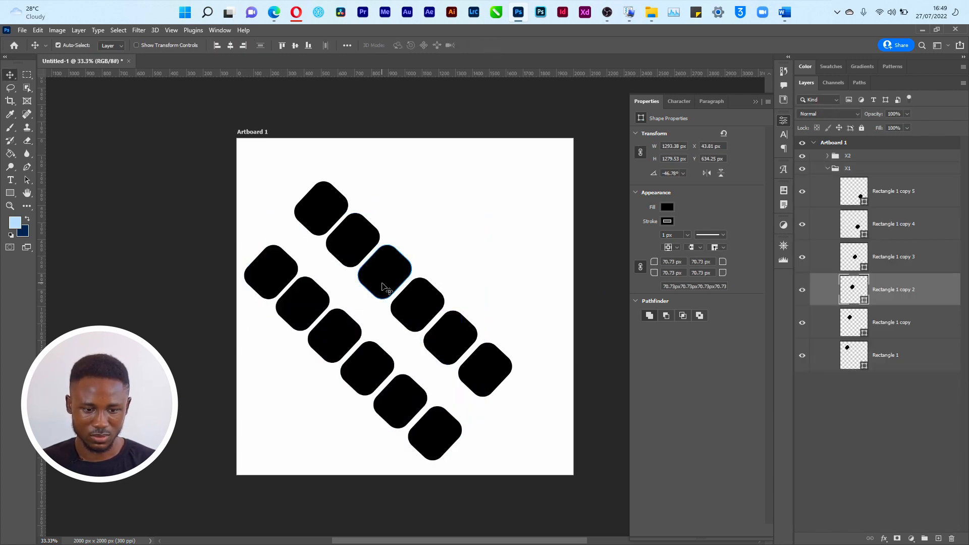
left_click(836, 172)
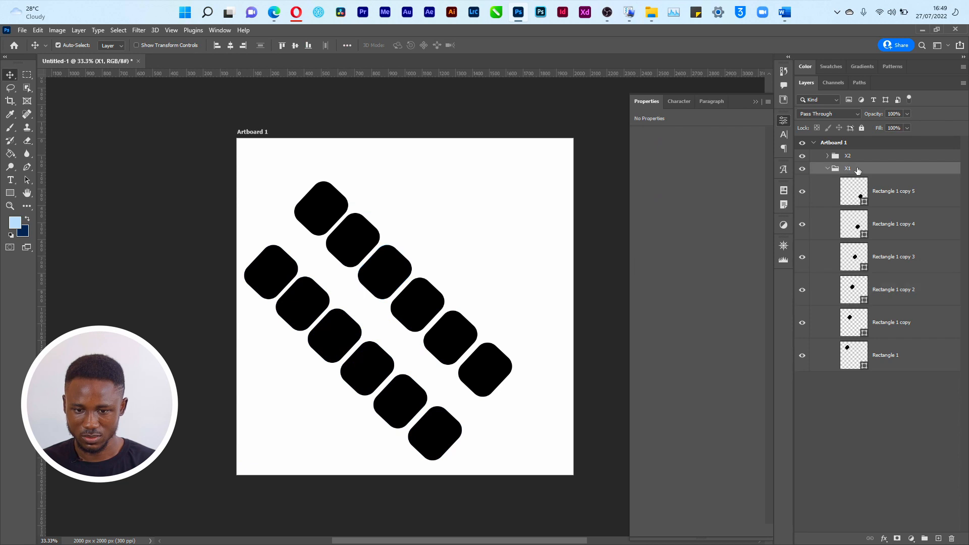
left_click(827, 169)
left_click(846, 159, "shift")
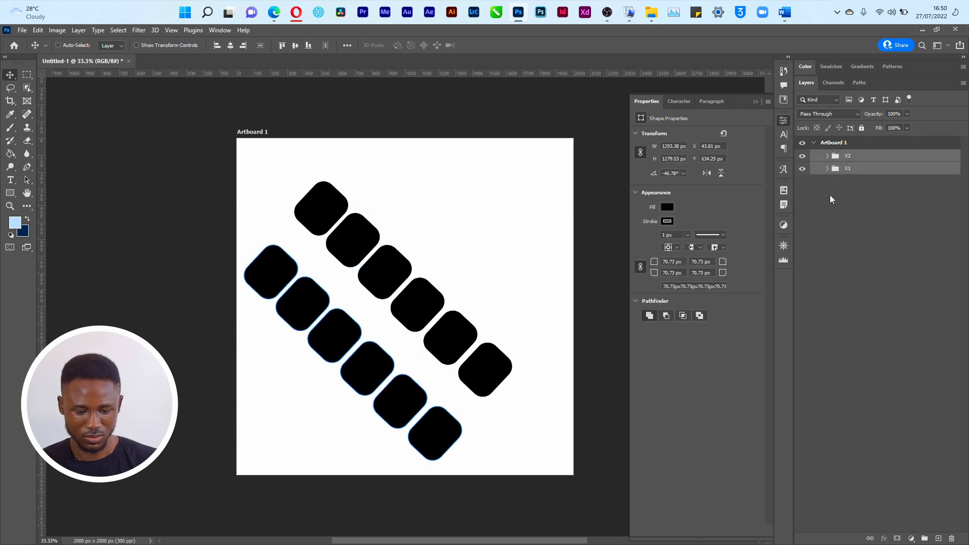
key("ctrl+t")
left_click(494, 45)
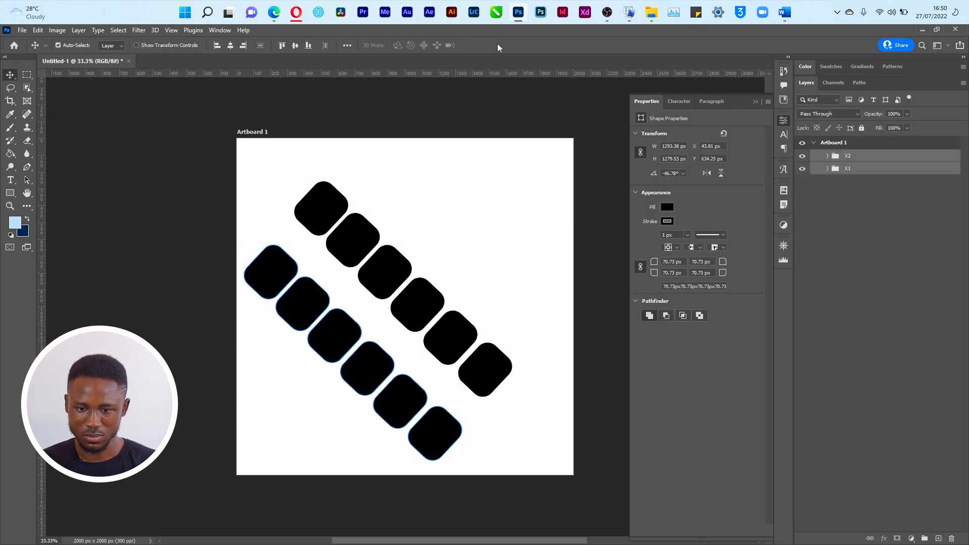
left_click(843, 159)
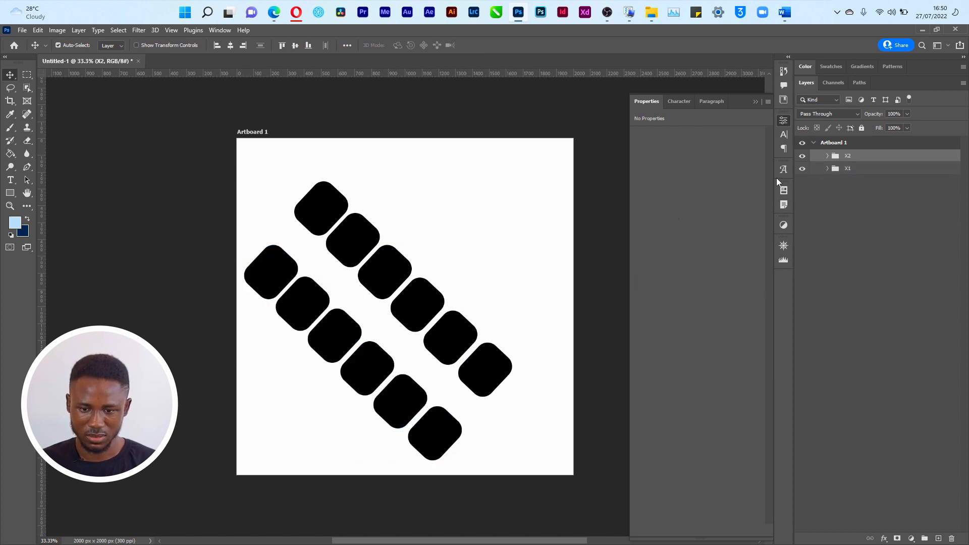
key("ctrl+t")
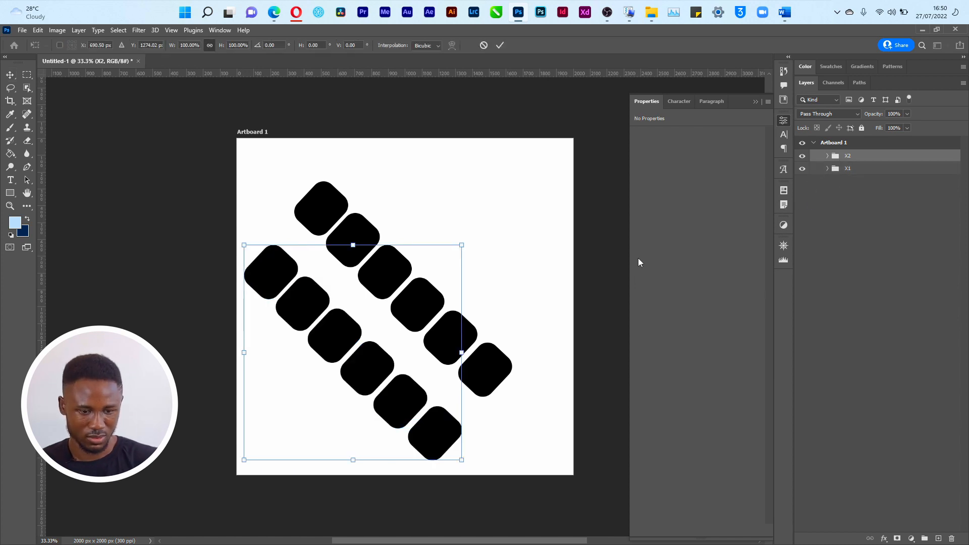
left_click(483, 45)
left_click(851, 169)
key("ctrl+t")
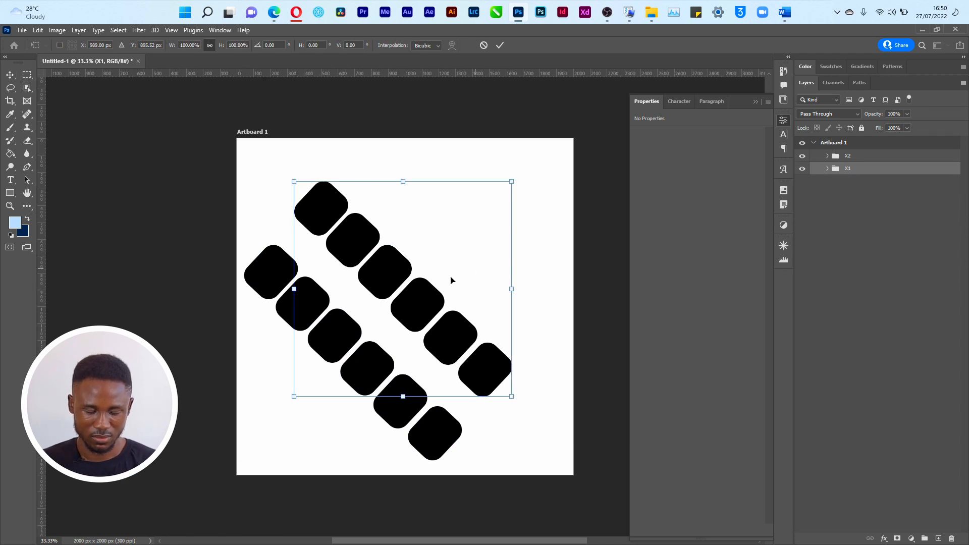
Step: Move the X1 row up-right, then move the X2 row about 147 × 168 px up-right
left_click_drag(451, 279, 484, 250)
key("Return")
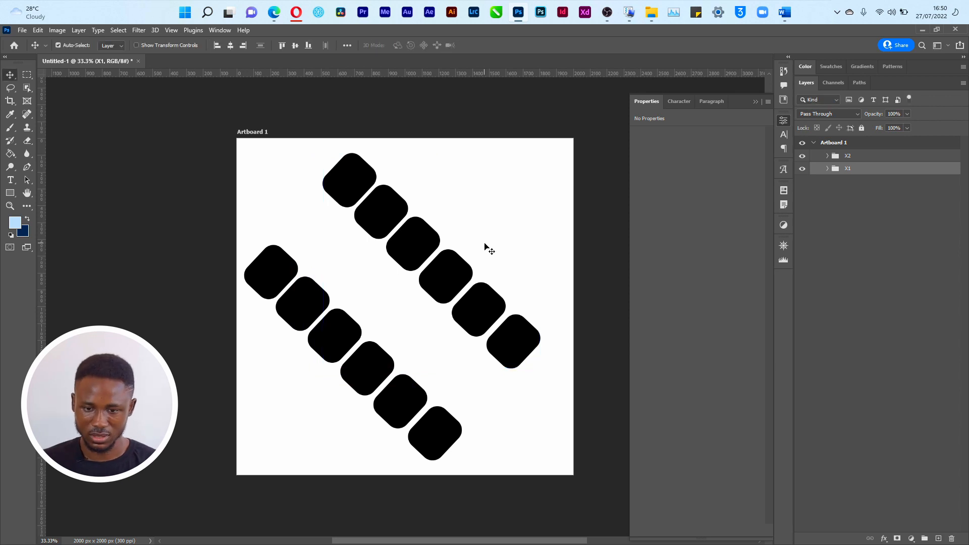
left_click(871, 156)
key("ctrl+t")
left_click_drag(309, 391, 346, 358)
key("Return")
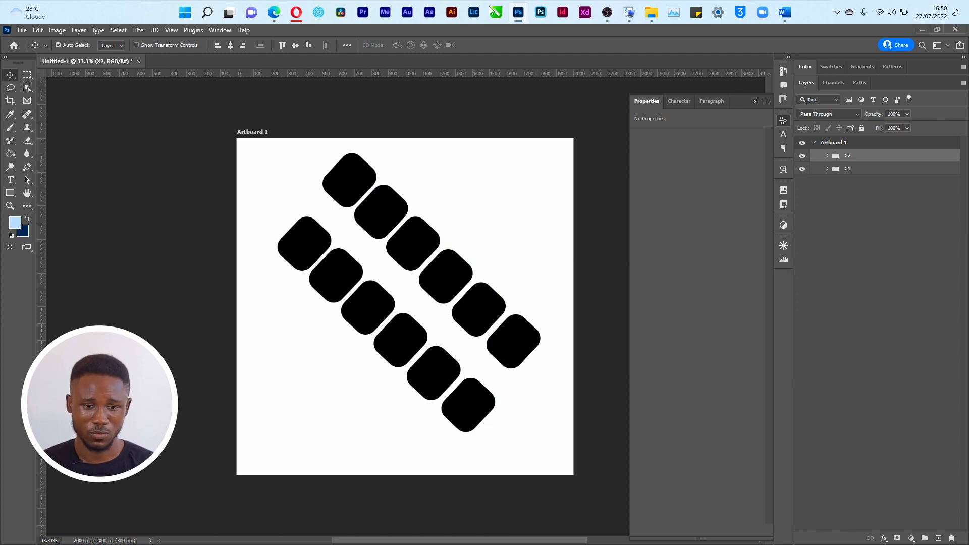
Step: Open a new File Explorer window from the taskbar and maximise it
right_click(651, 12)
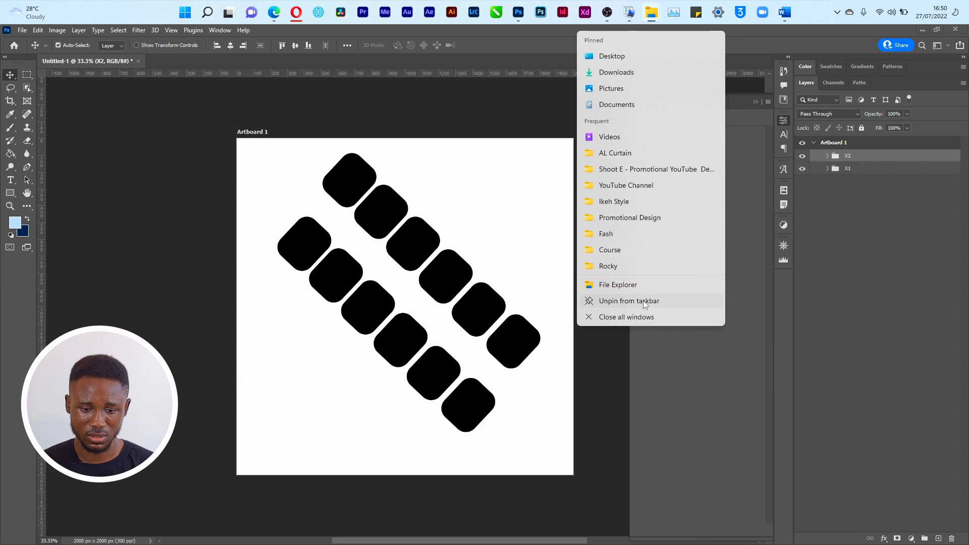
left_click(643, 313)
left_click(654, 20)
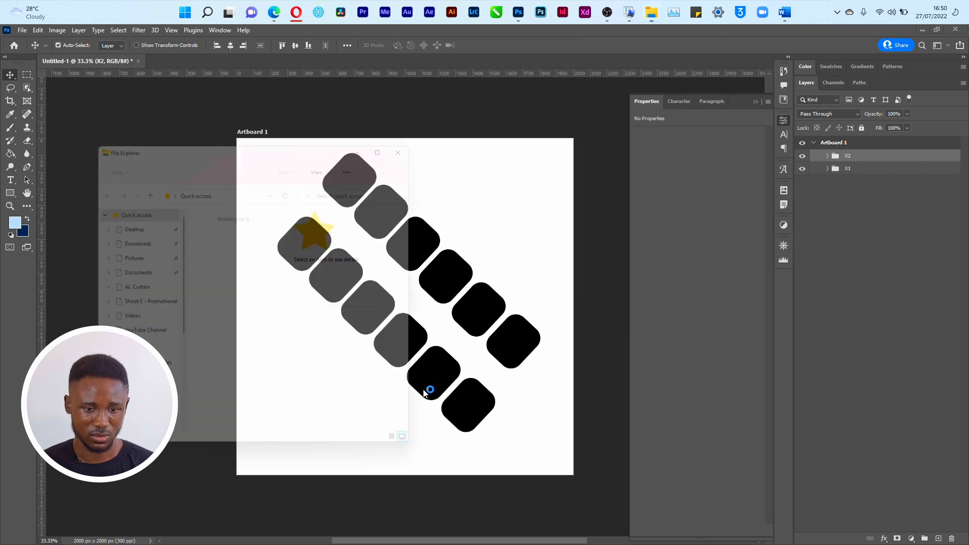
left_click(396, 137)
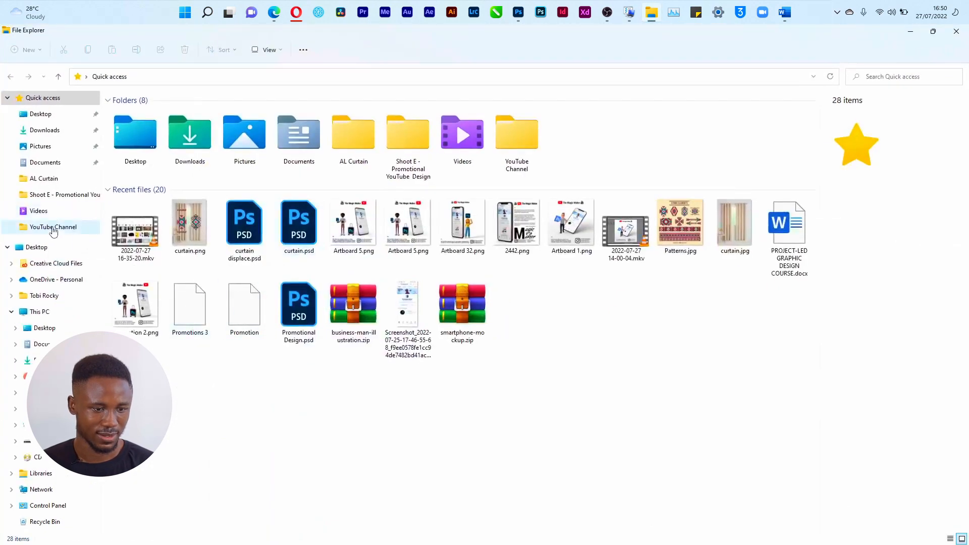
Step: Browse to Opera Download > Rocky > 25th Birthday > Stripes > Stripes Grade and preview a photo
left_click(71, 181)
left_click(183, 77)
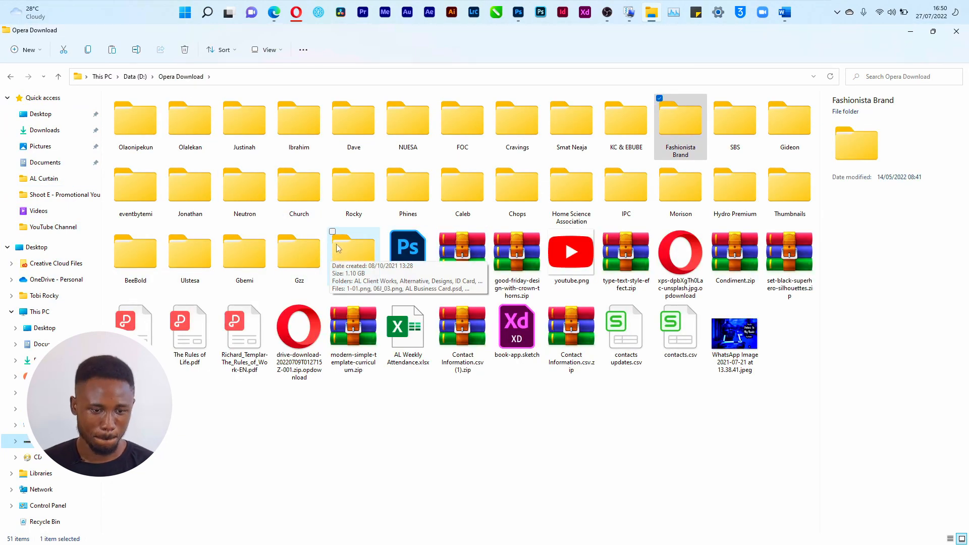
left_click(360, 197)
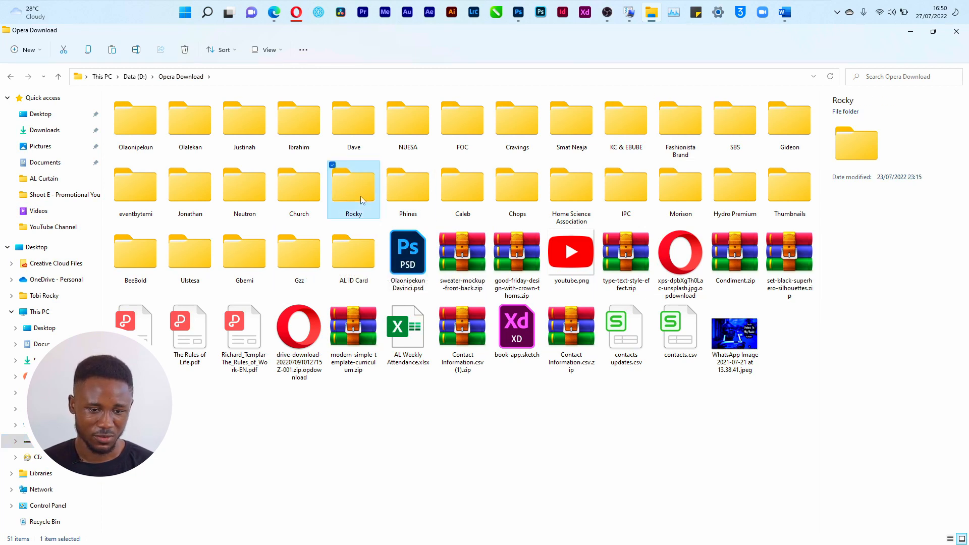
double_click(360, 197)
double_click(161, 135)
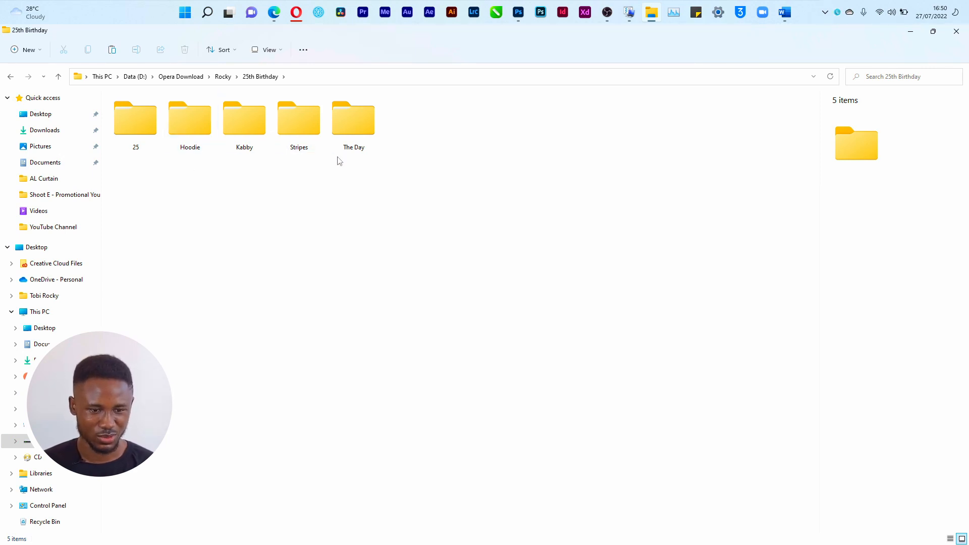
double_click(314, 124)
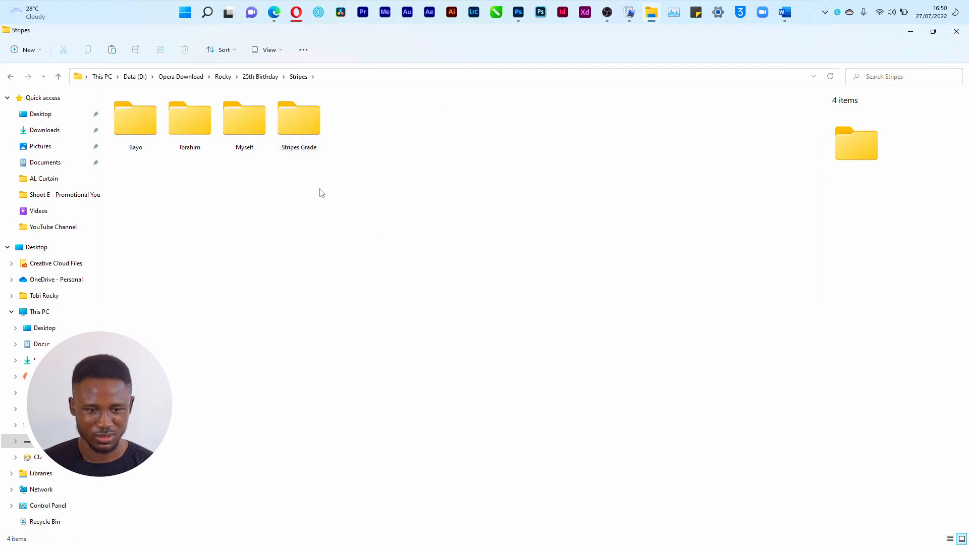
double_click(294, 124)
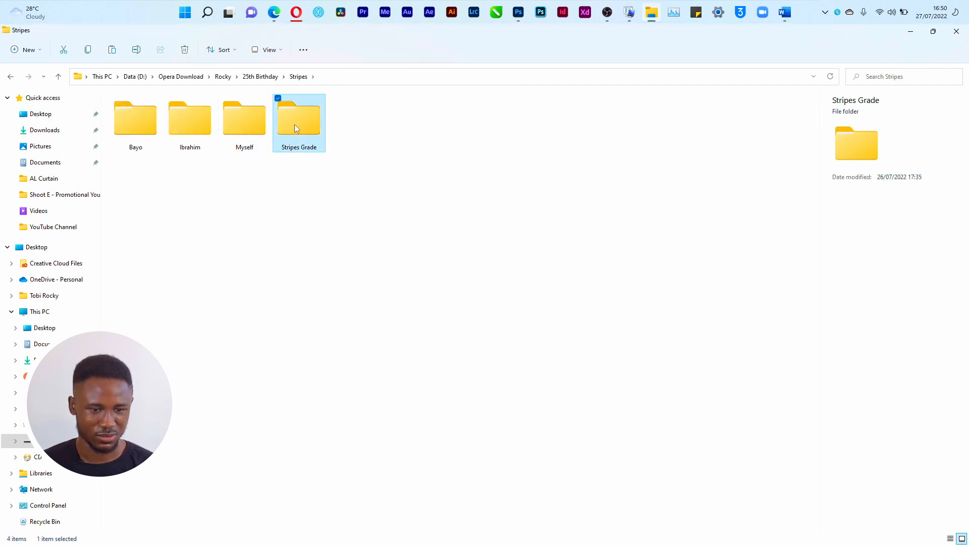
double_click(529, 246)
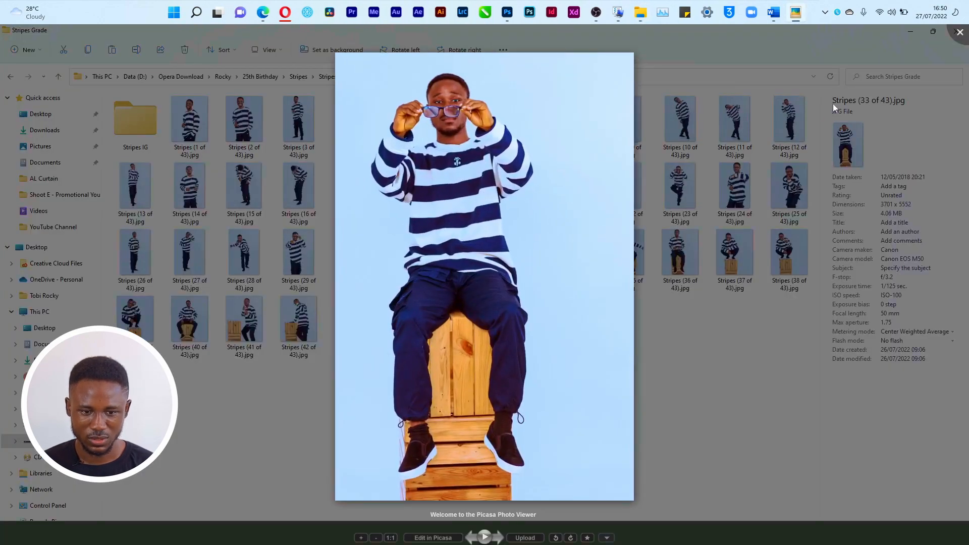
left_click(958, 34)
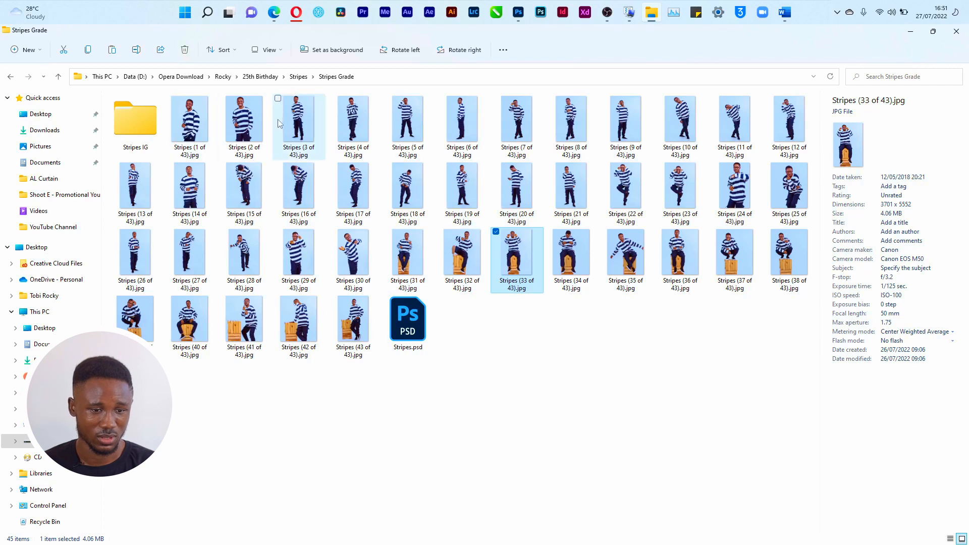
Step: Place a striped-sweater photo onto the artboard in Photoshop
left_click(247, 122)
key("alt+Tab")
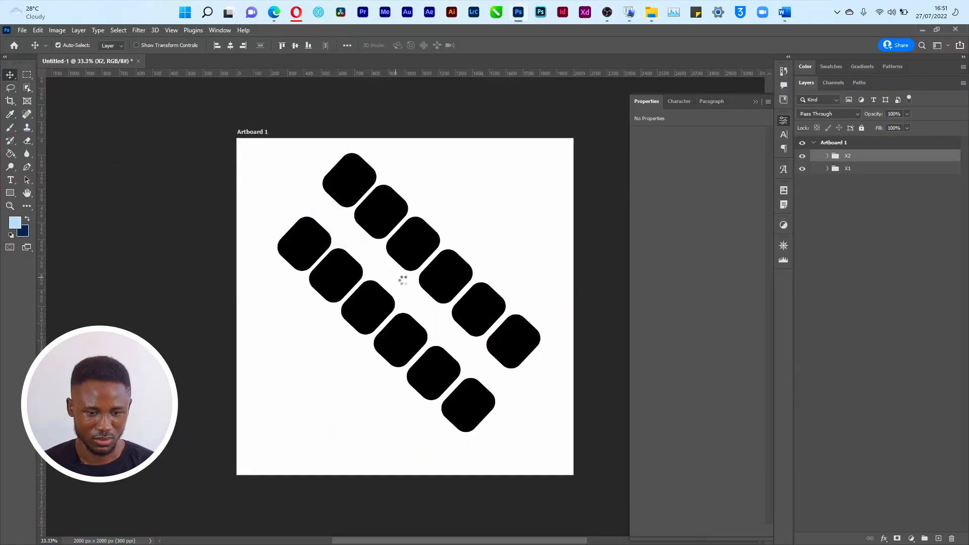
left_click(501, 46)
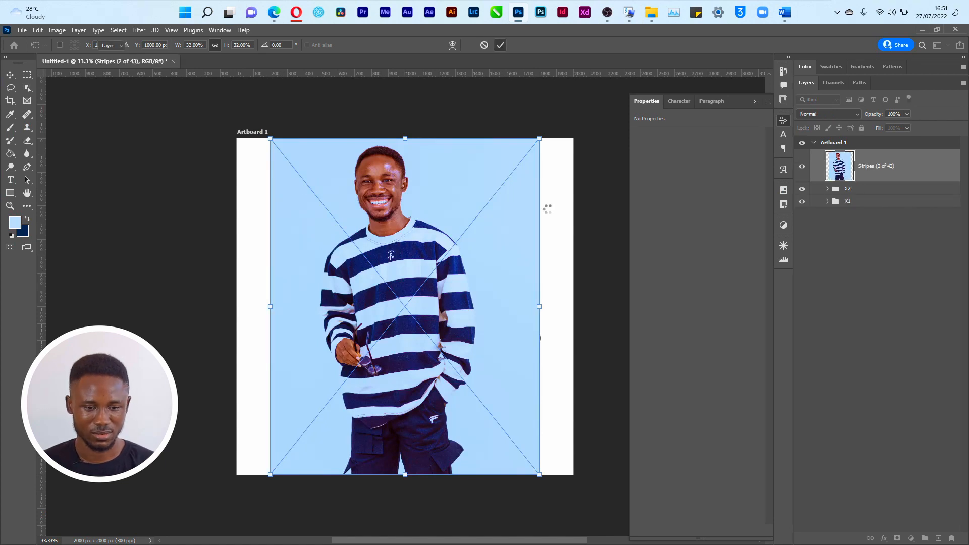
Step: Clip the stripes photo layer into the X2 group of rounded squares
left_click(861, 188)
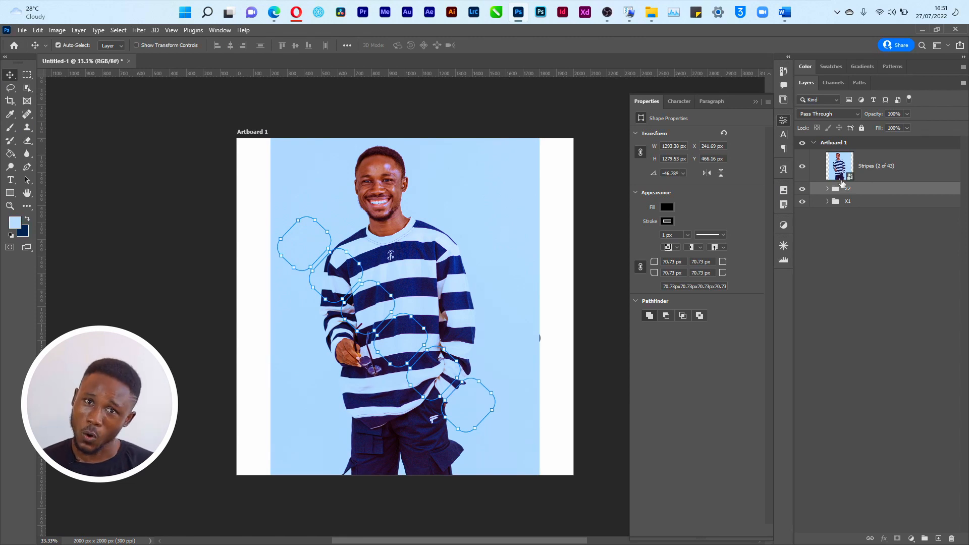
left_click(836, 177, "alt")
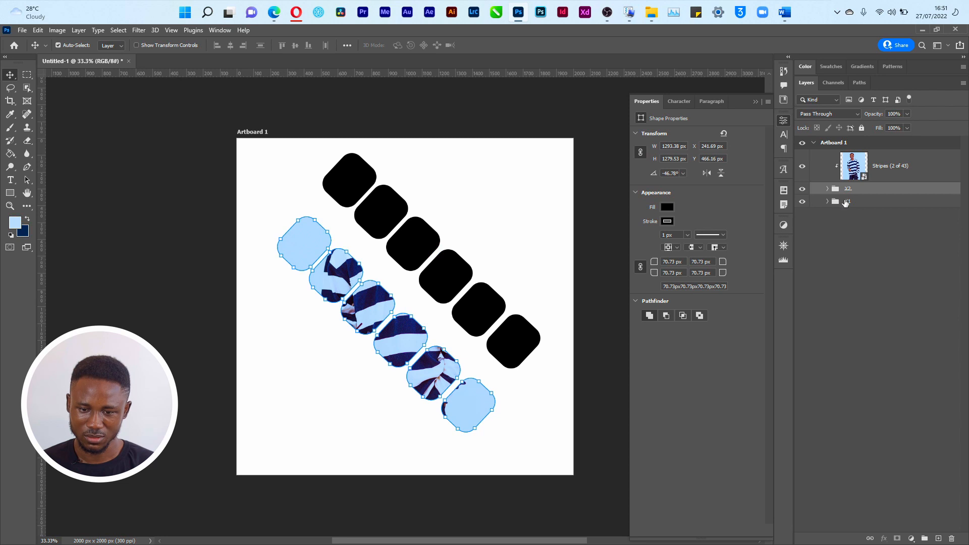
key("ctrl+z")
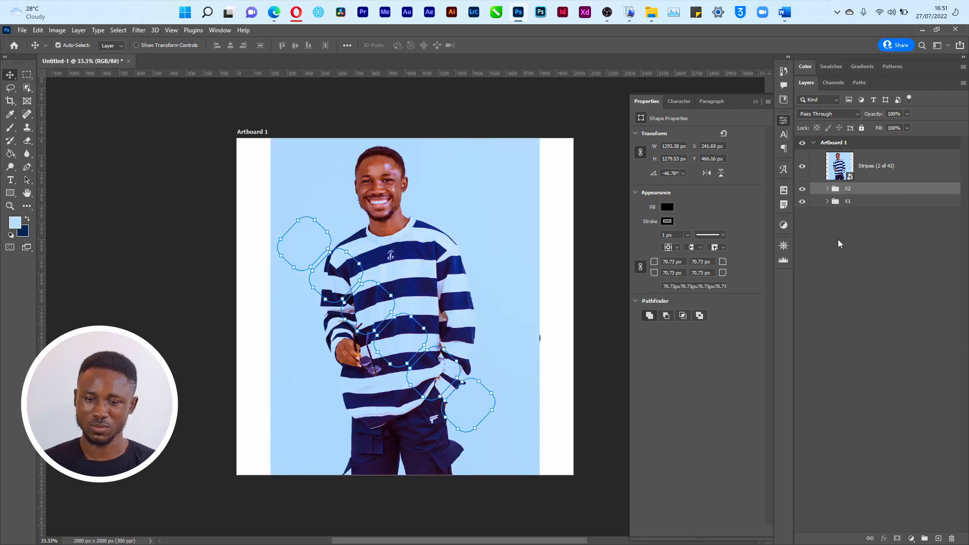
left_click(842, 171)
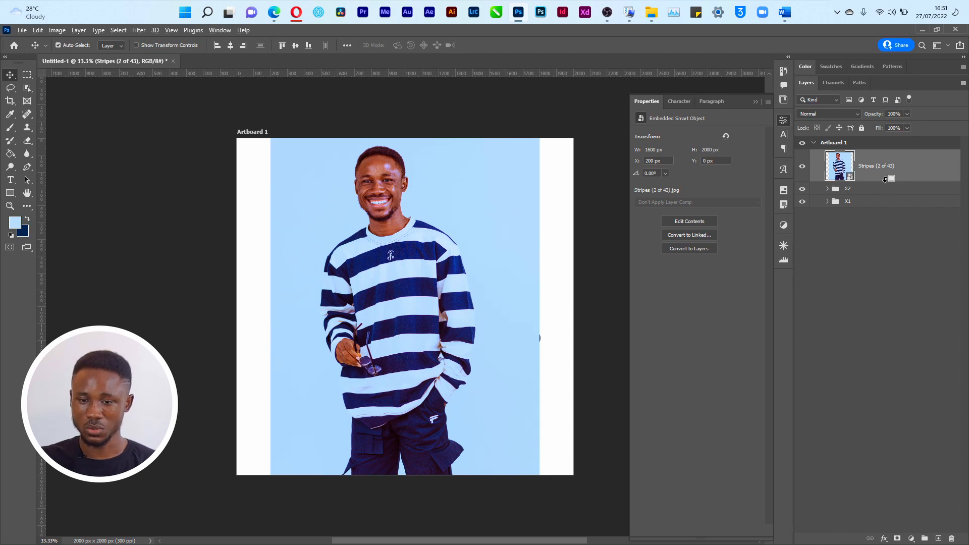
left_click(885, 179, "alt")
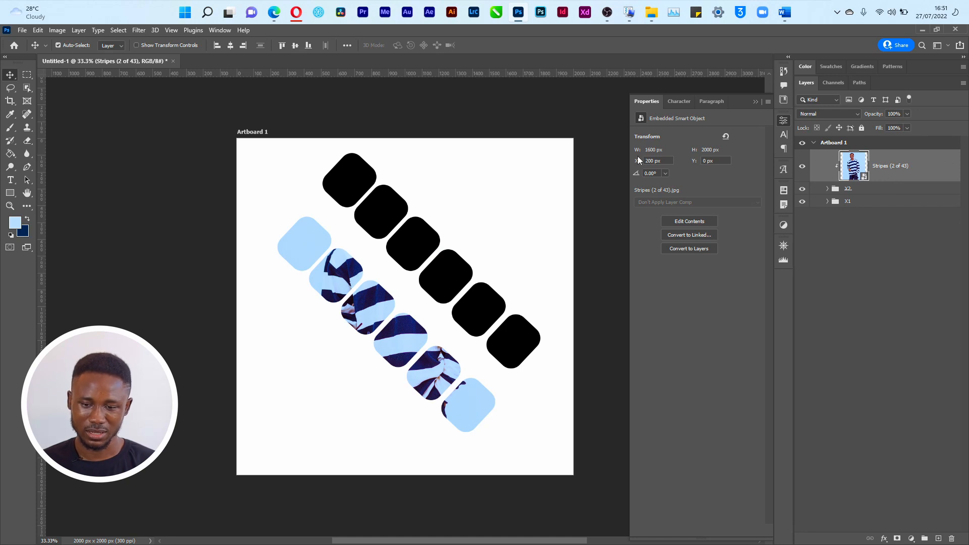
Step: Shift the clipped photo down-left so the face shows, then undo that reposition
mouse_move(402, 359)
left_mouse_down()
mouse_move(382, 381)
mouse_move(401, 358)
left_mouse_up()
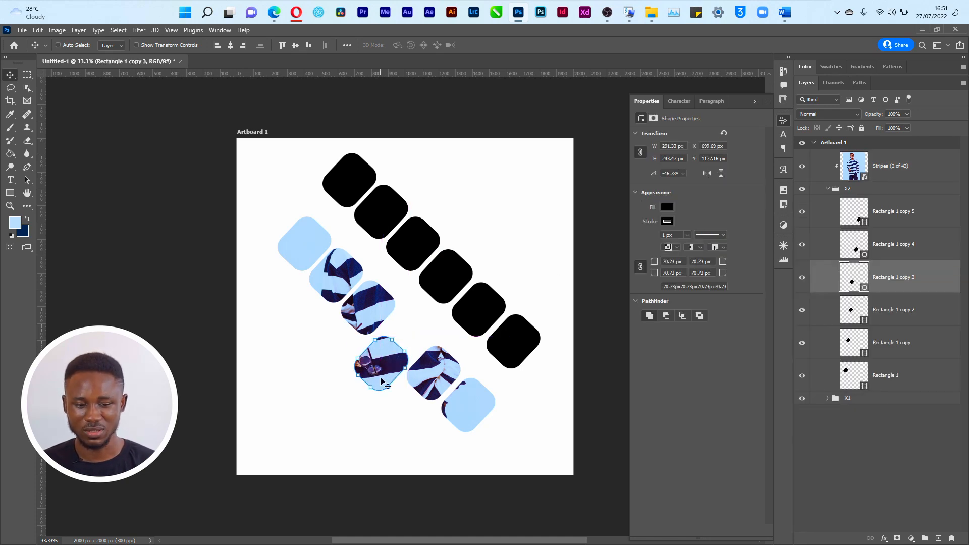
left_click(856, 166)
key("ctrl")
key("ctrl+t")
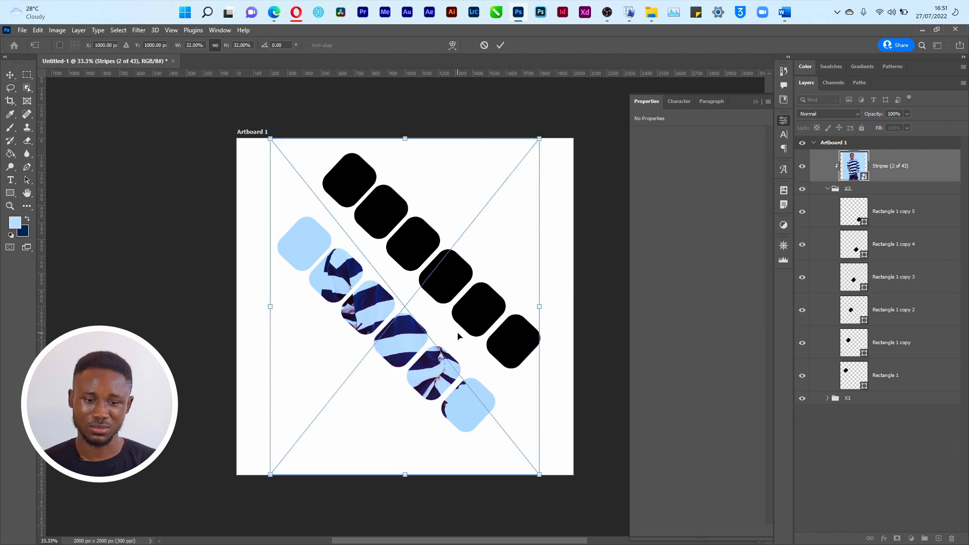
left_click_drag(453, 317, 423, 342)
left_click_drag(393, 374, 397, 387)
key("Return")
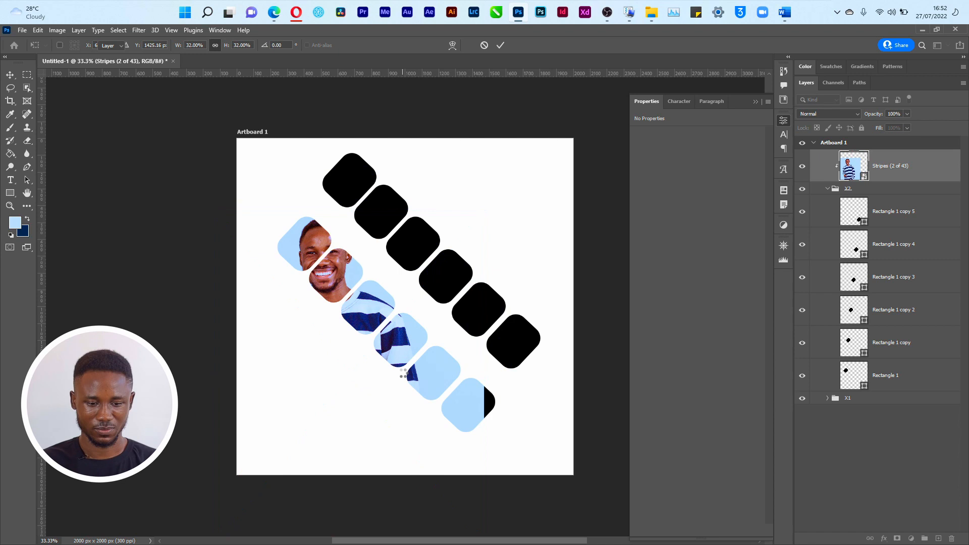
left_click(827, 189)
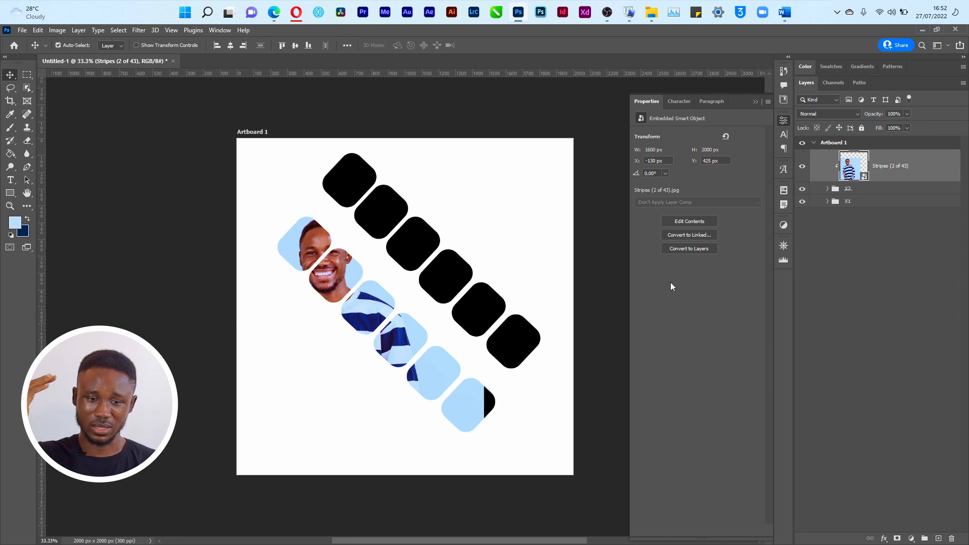
key("ctrl+z")
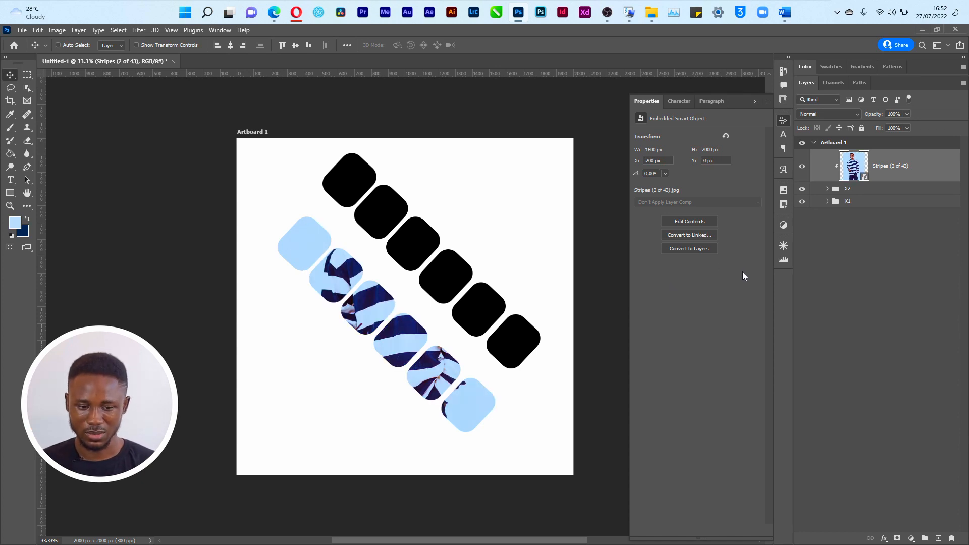
Step: Release the photo's clipping and group X1 and X2 together
key("ctrl+alt+g")
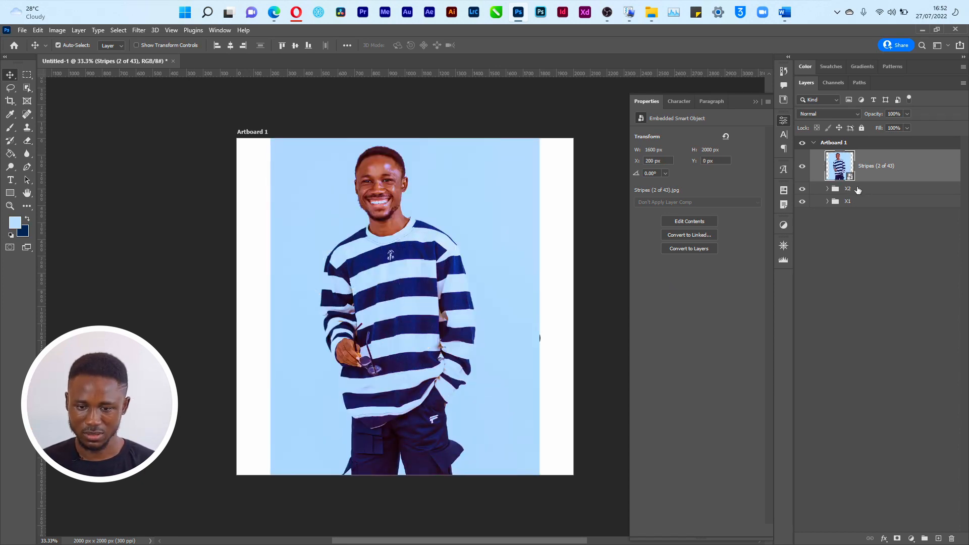
left_click(857, 189)
left_click(857, 202, "ctrl")
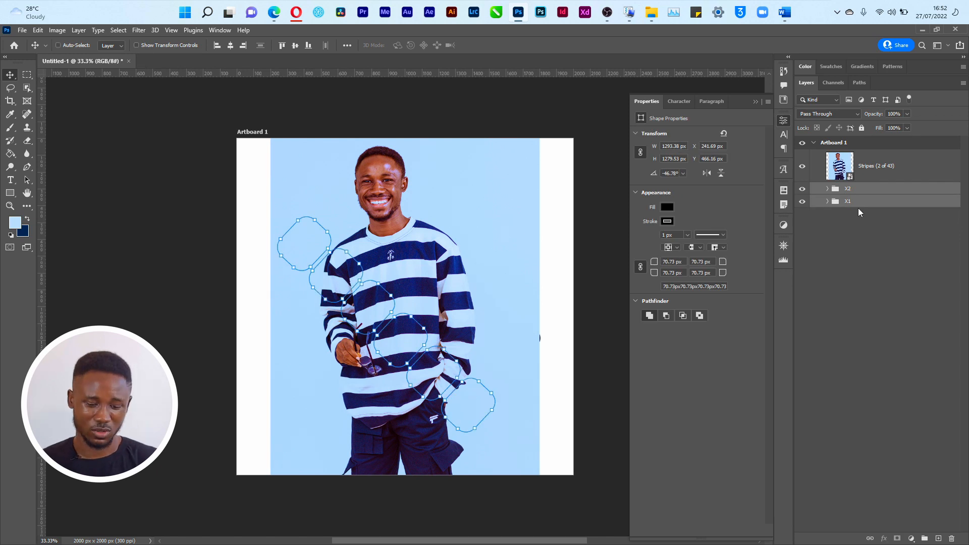
key("ctrl+g")
Step: Name the new group 'Master X' and clip the stripes photo into it
double_click(848, 190)
type("Master X")
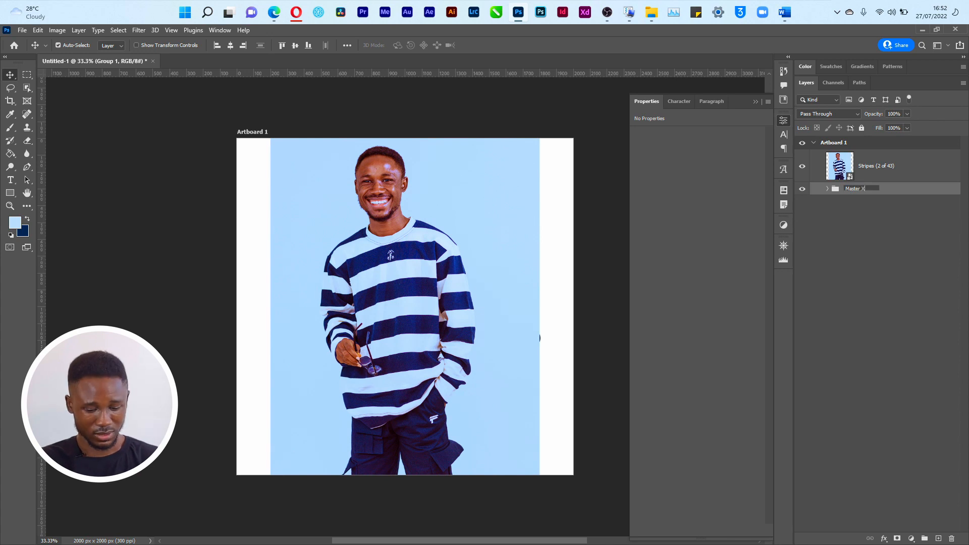
key("Return")
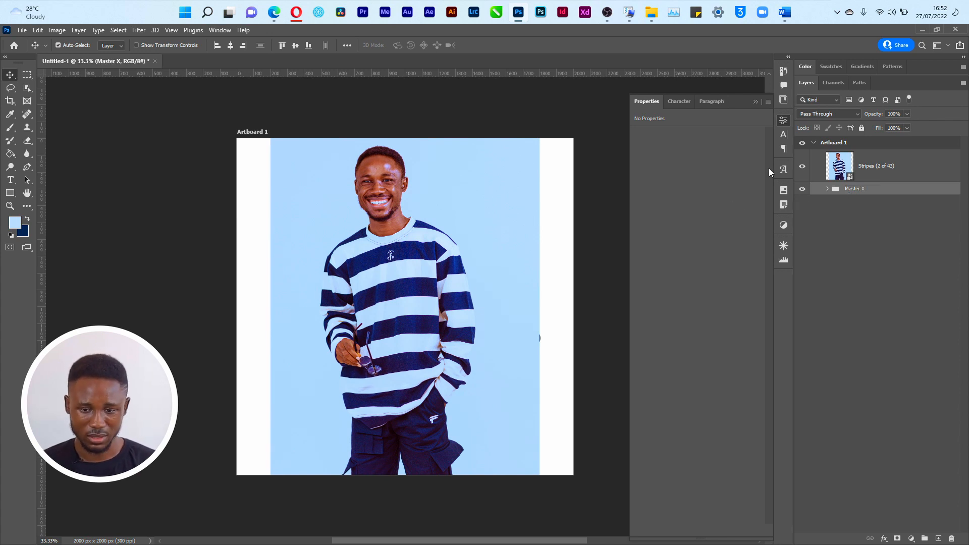
left_click(835, 169)
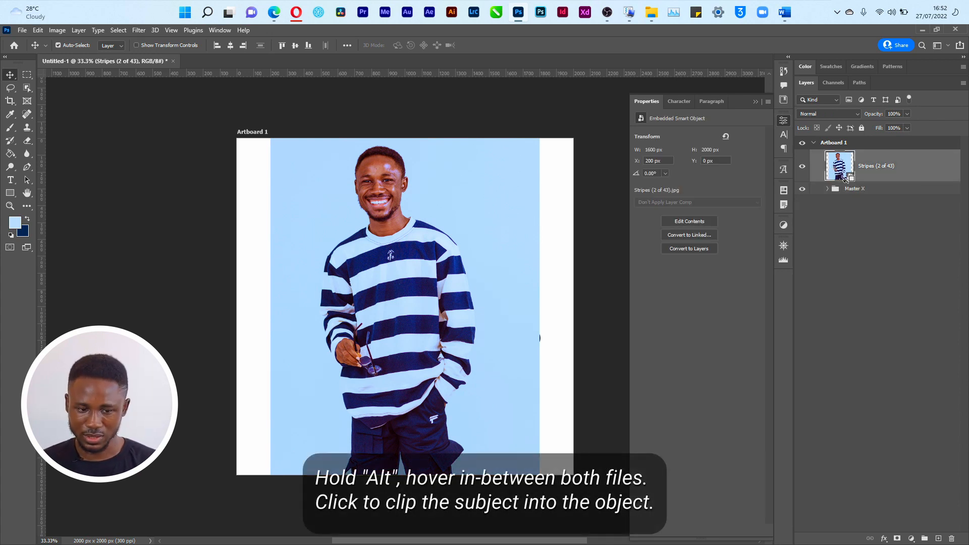
left_click(841, 180, "alt")
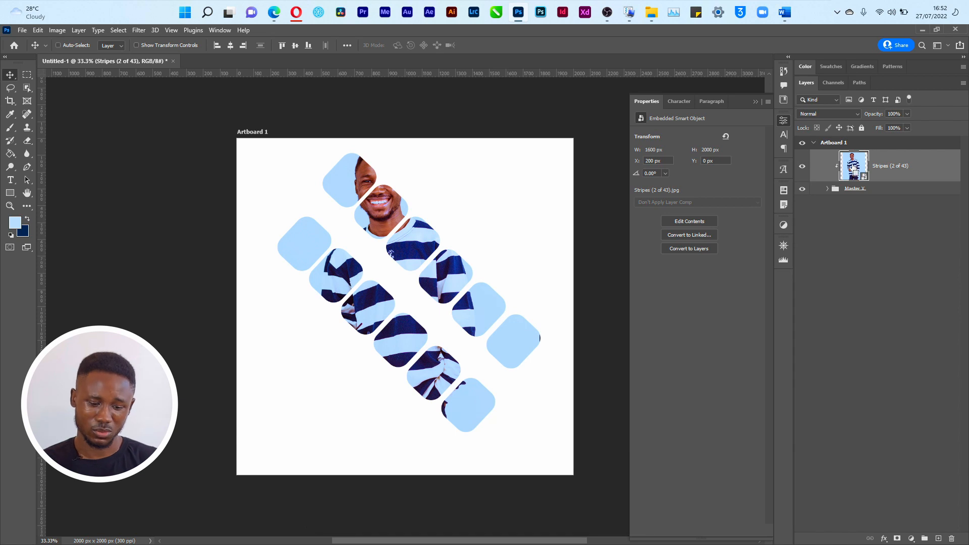
Step: Move the clipped photo down-left and enlarge it to about 34% to fill the squares
key("ctrl+t")
mouse_move(408, 307)
left_mouse_down()
mouse_move(396, 326)
mouse_move(404, 321)
left_mouse_up()
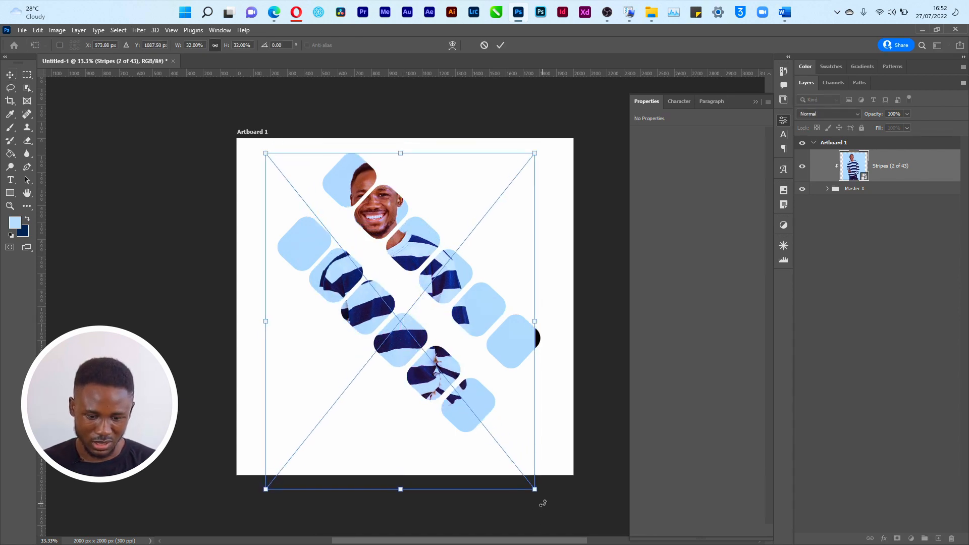
left_click_drag(535, 490, 574, 514)
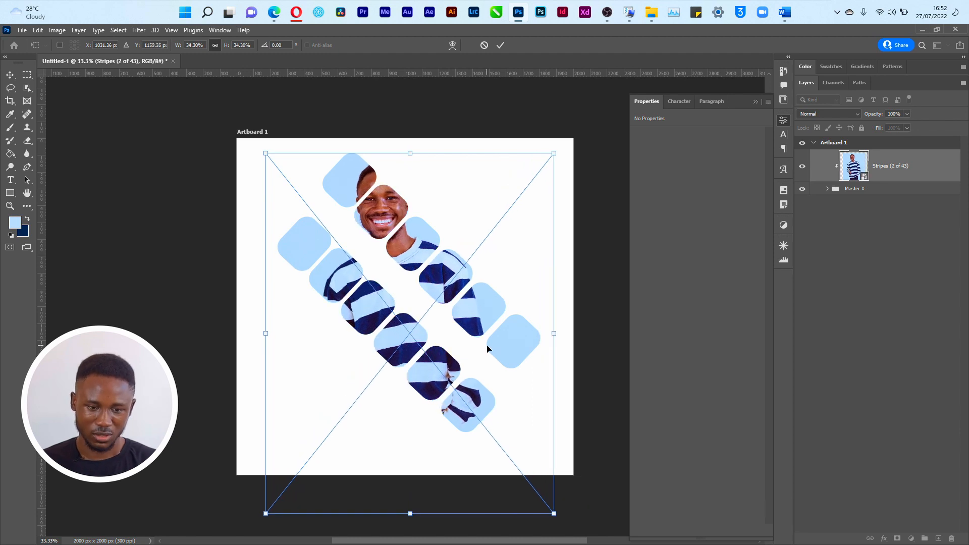
key("Return")
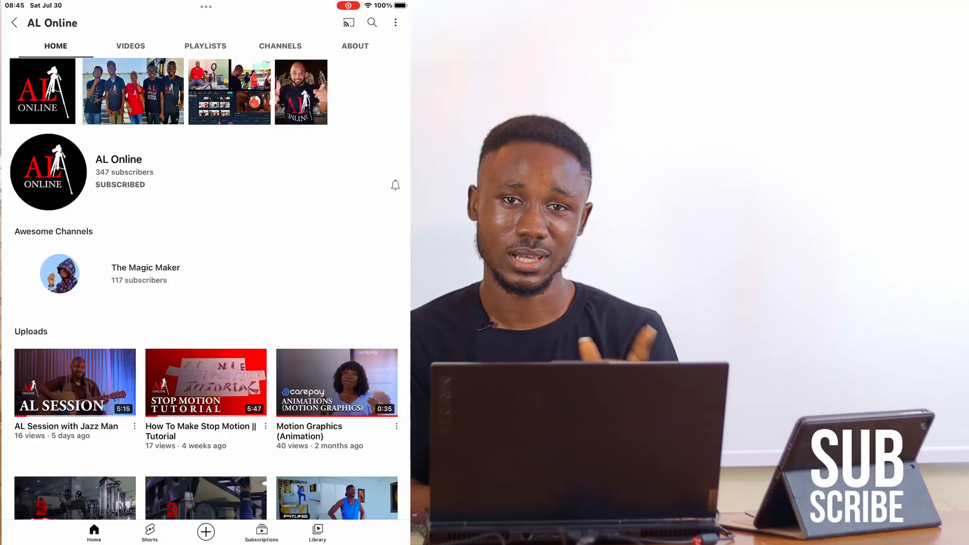
scroll(206, 300, "down", 9)
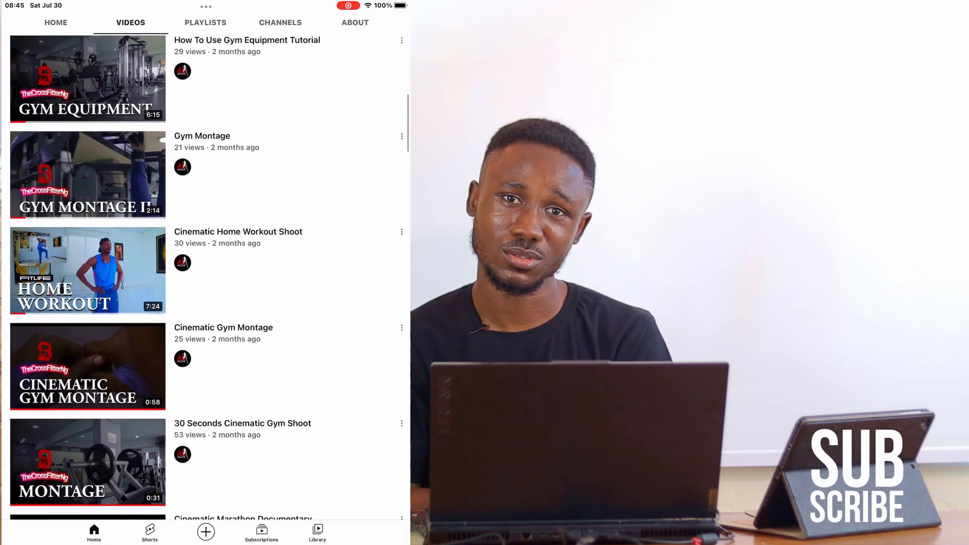
scroll(206, 277, "down", 6)
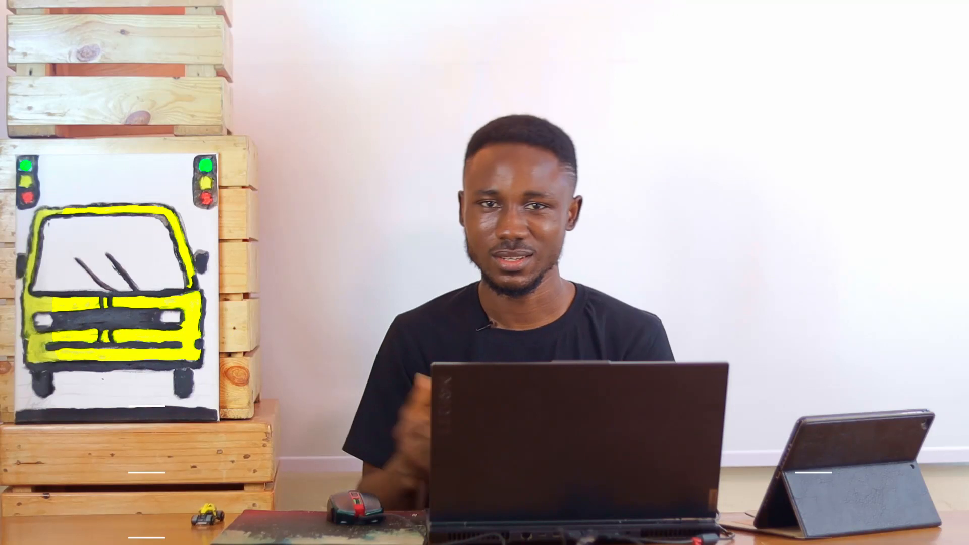